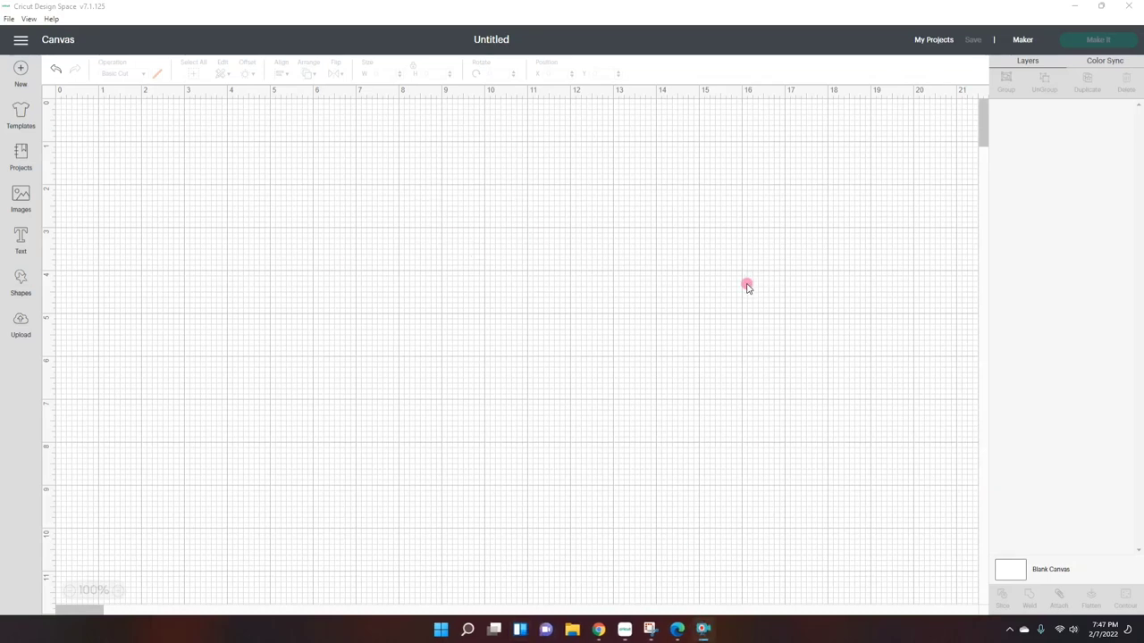
Set Design Space aside and show the Etsy listing's 'This Bundle Includes' image
left_click(704, 630)
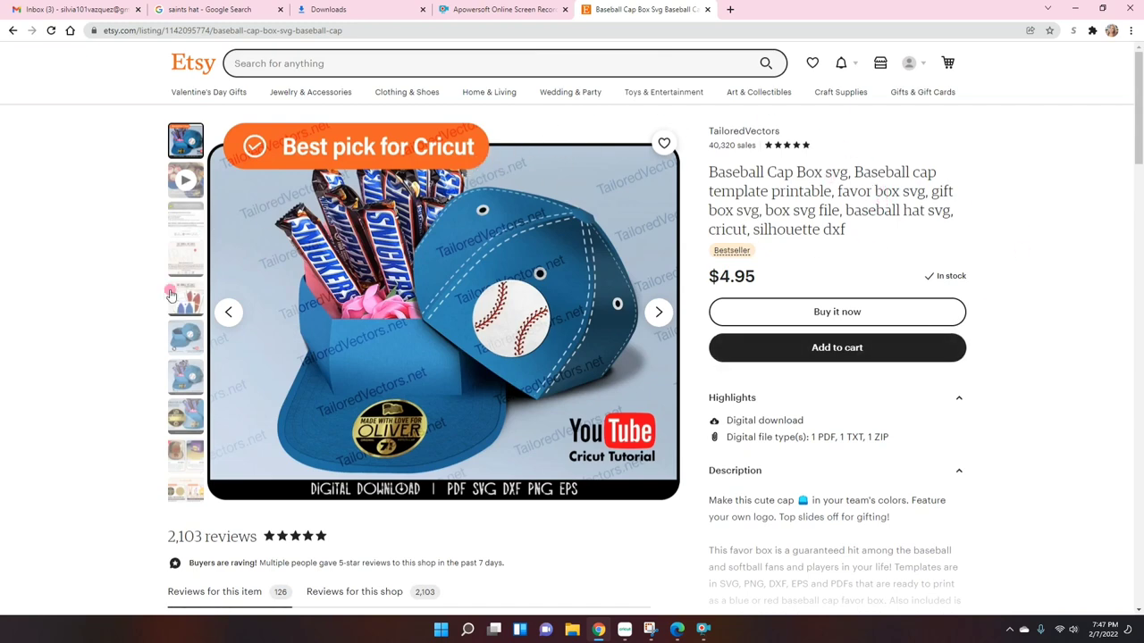
left_click(186, 268)
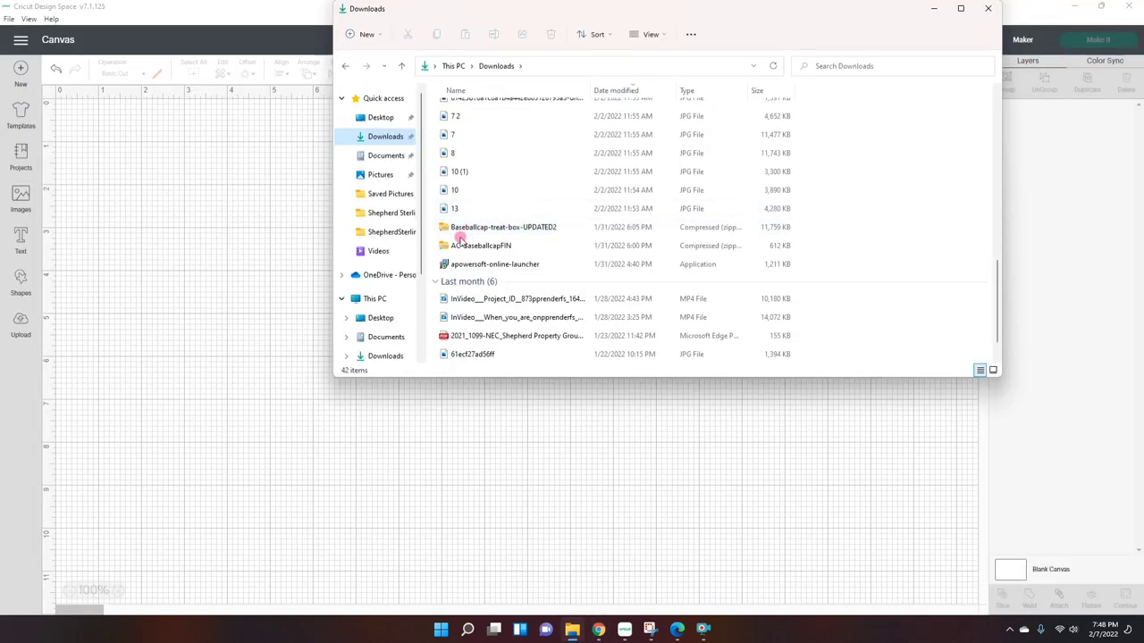
Open the treat-box zip and go into SVG > With scoring tool
double_click(484, 230)
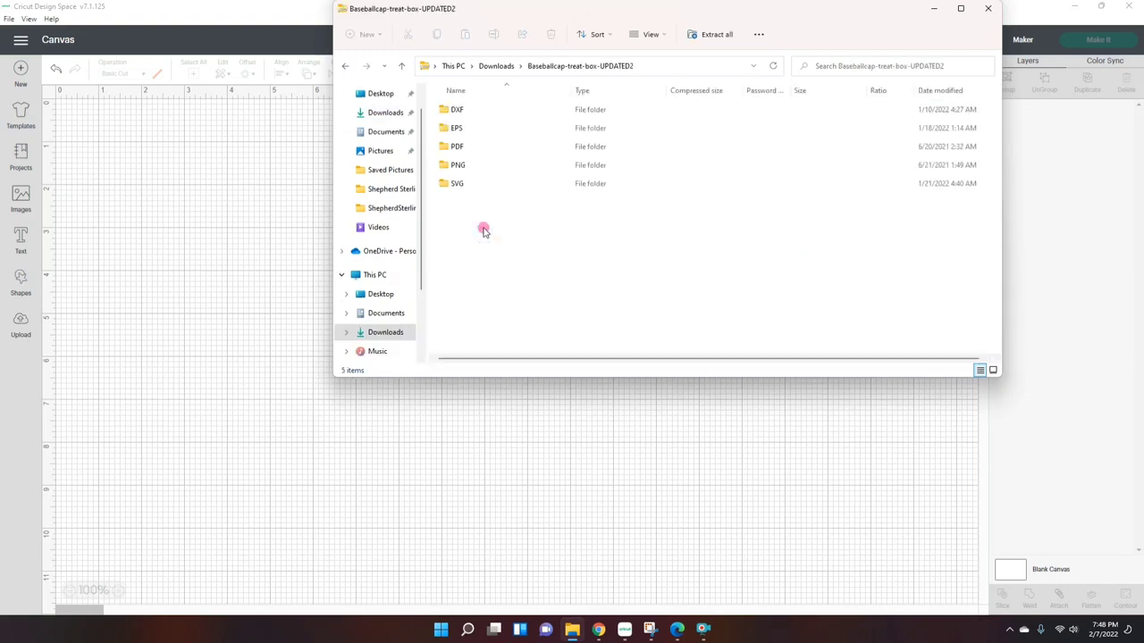
double_click(459, 186)
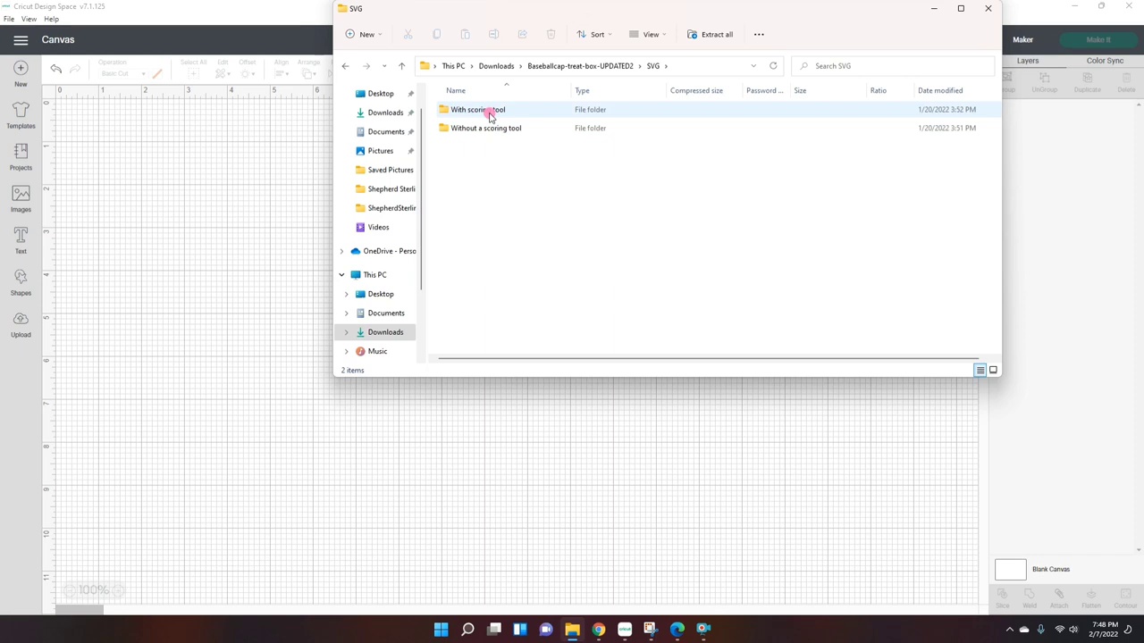
double_click(491, 117)
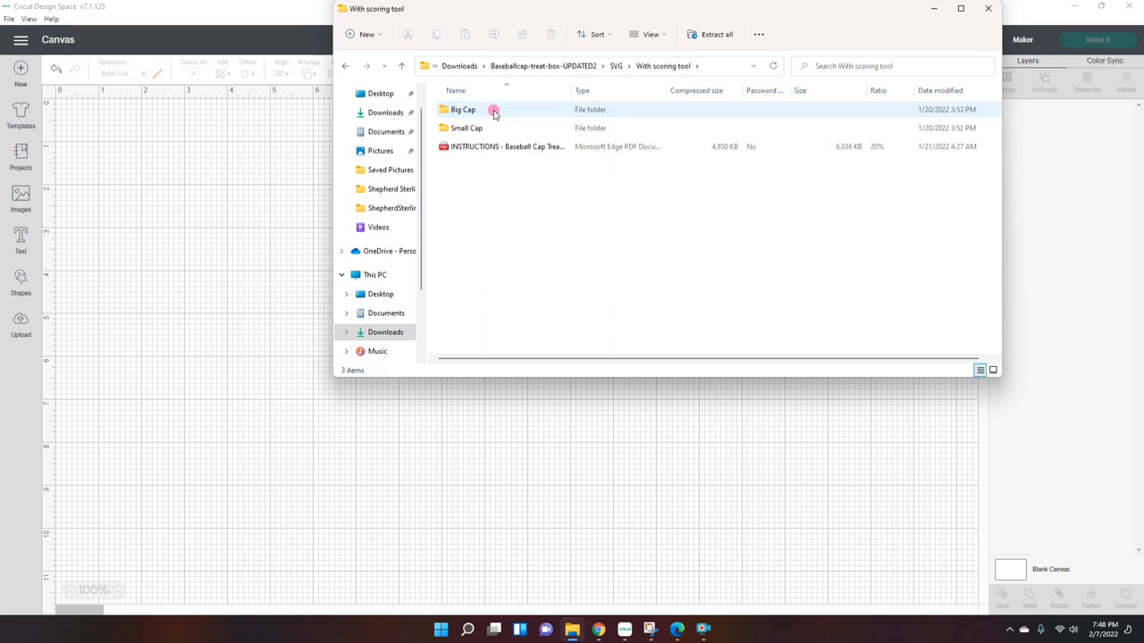
Read the INSTRUCTIONS PDF, then open the Big Cap 'All pieces in one file' folder
left_click(503, 152)
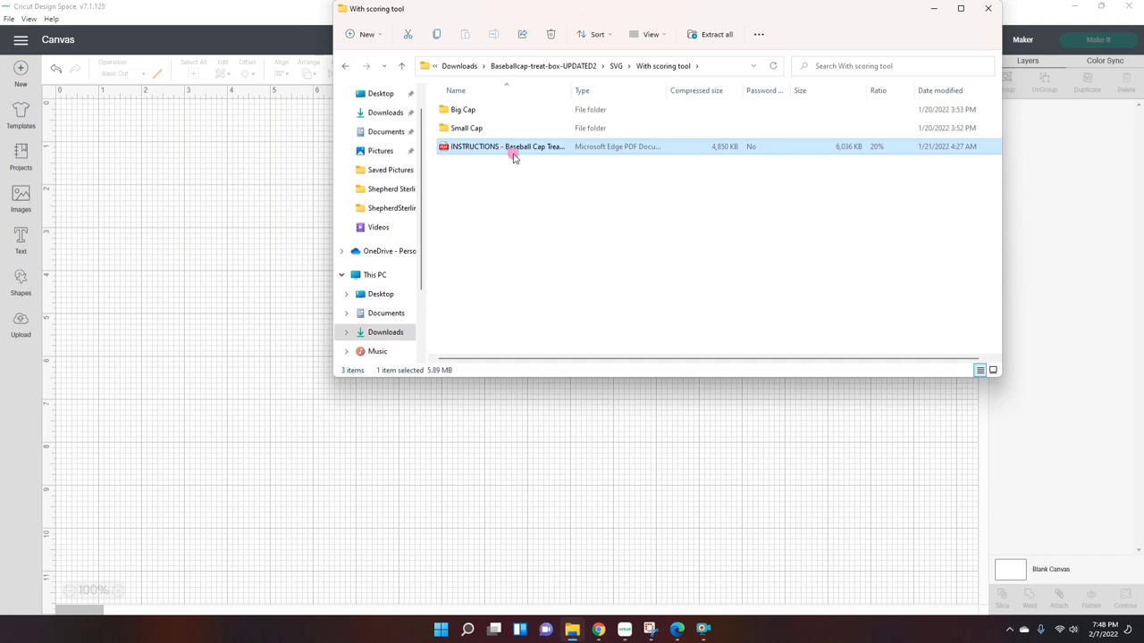
double_click(514, 154)
scroll(666, 271, "up", 10)
scroll(687, 301, "up", 15)
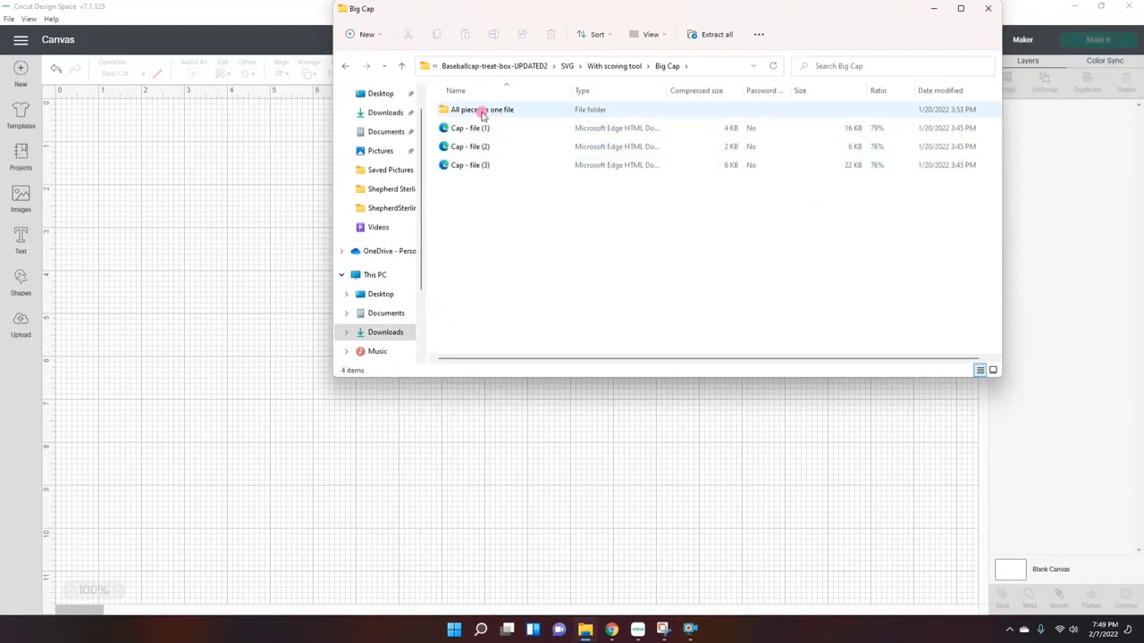
double_click(480, 111)
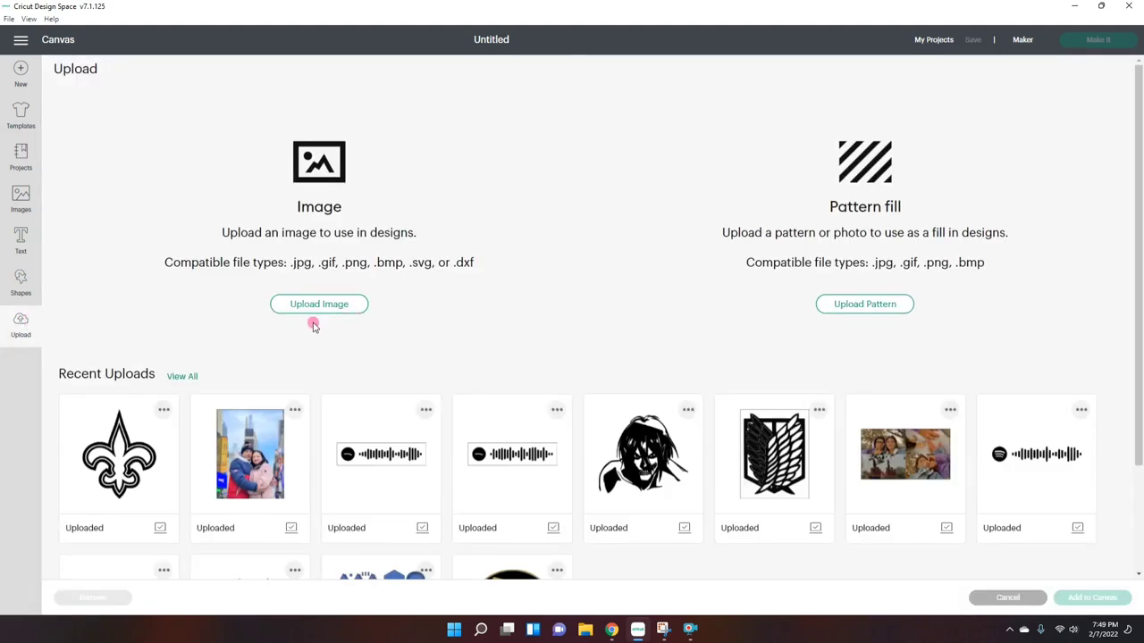
Browse to and upload the 'All parts in one file' SVG as a new image
left_click(312, 311)
left_click(602, 327)
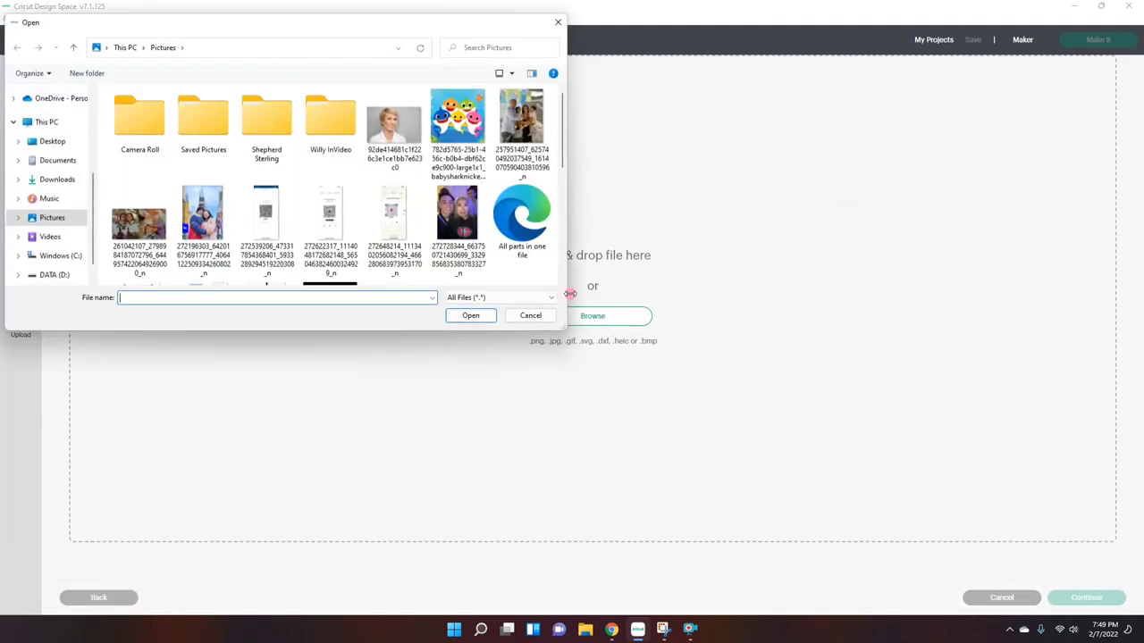
left_click(522, 241)
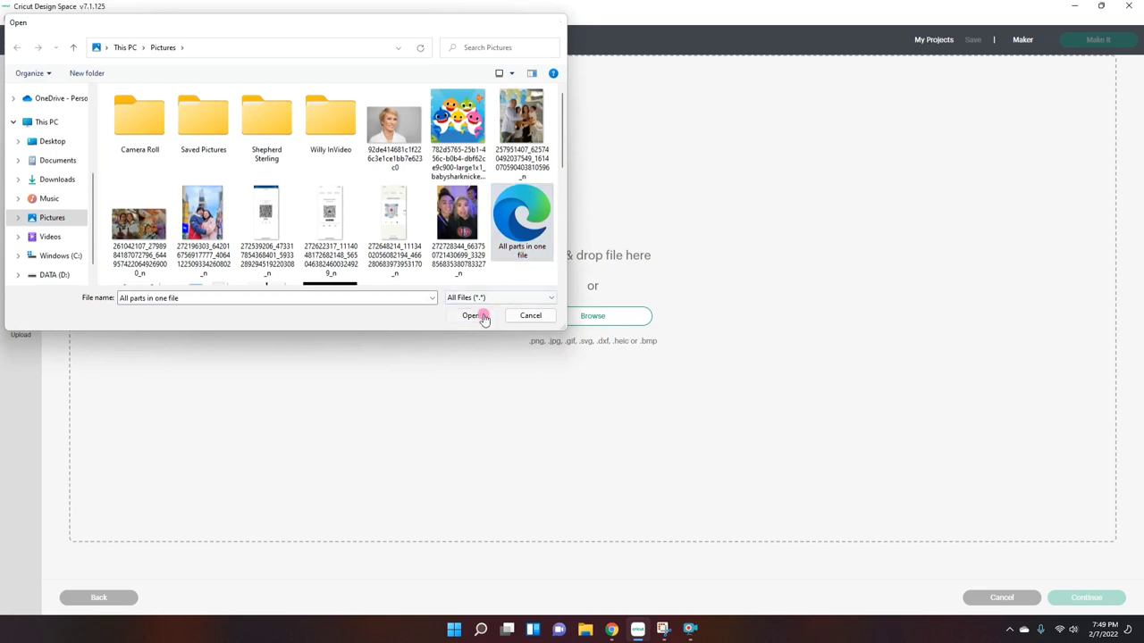
left_click(473, 315)
left_click(1098, 604)
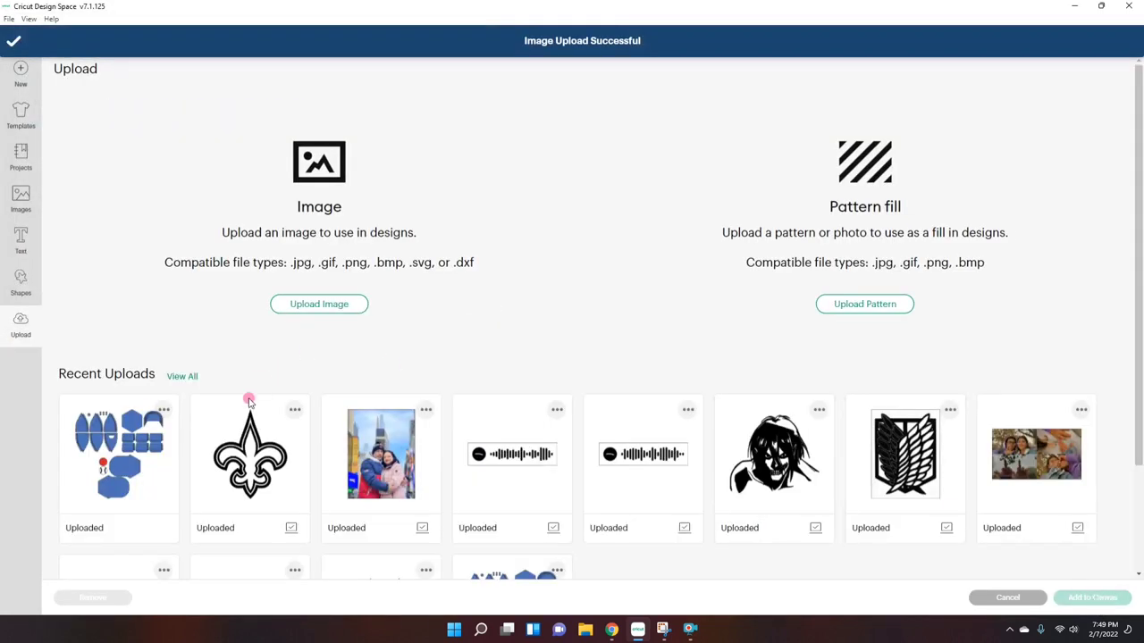
Add 'All Parts In One File' to the canvas, zoom to 25%, and shift it down-right
left_click(1100, 601)
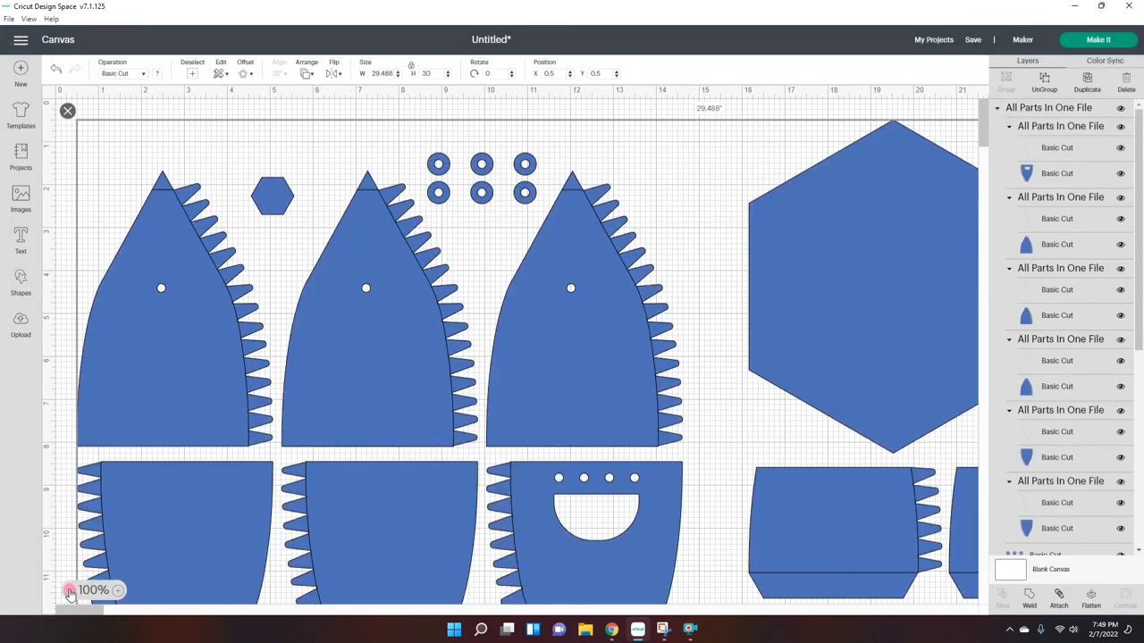
left_click(69, 592)
left_click(69, 592)
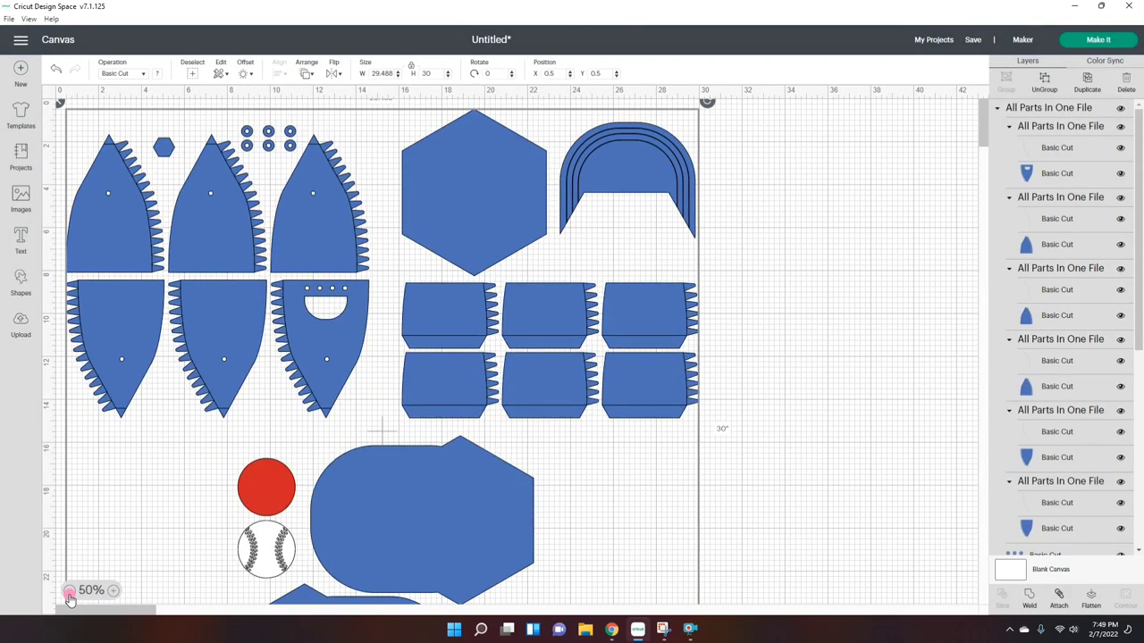
left_click(68, 592)
left_click(630, 373)
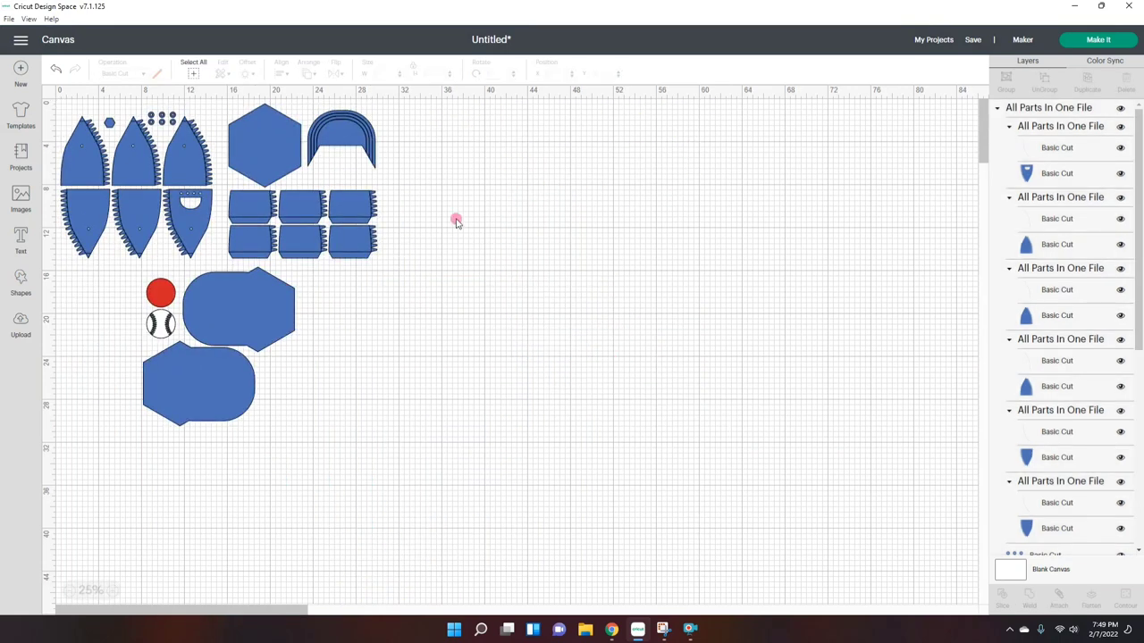
left_click(265, 247)
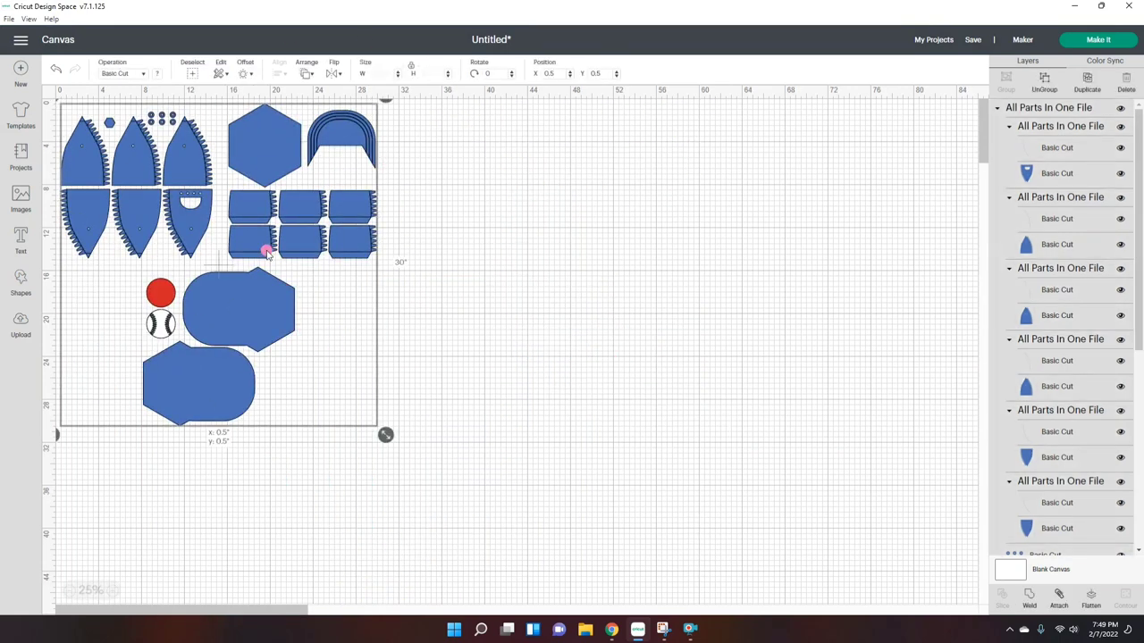
left_click_drag(274, 235, 335, 265)
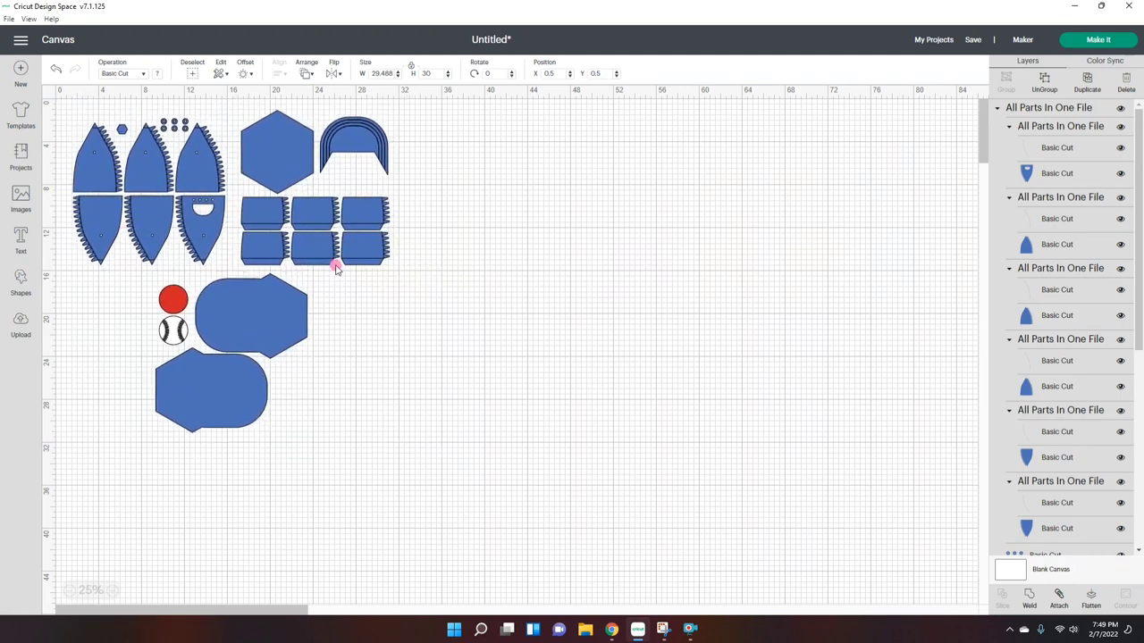
Ungroup the cap pieces and select the first group's thin fold line layer
left_click(1047, 80)
left_click(1069, 116)
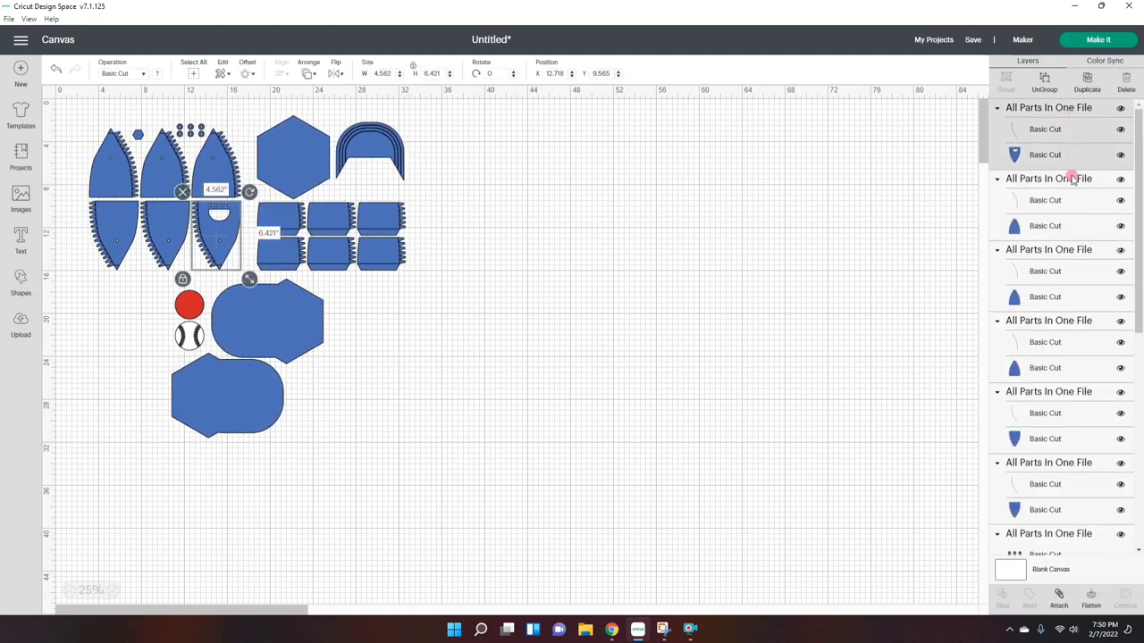
left_click(1070, 182)
left_click(1064, 268)
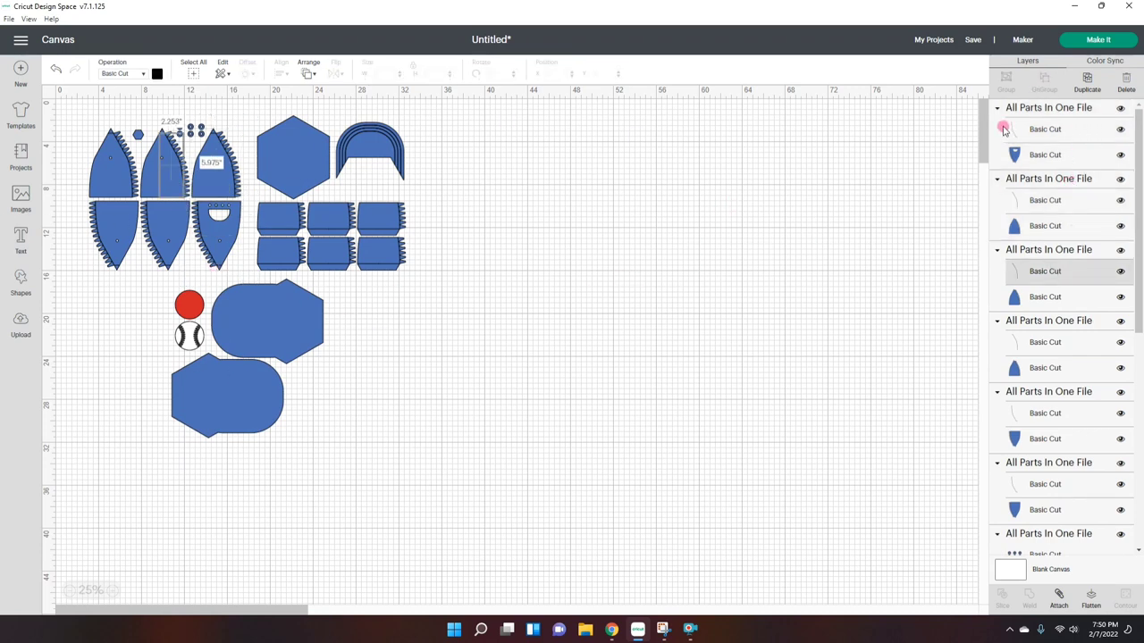
left_click(1036, 135)
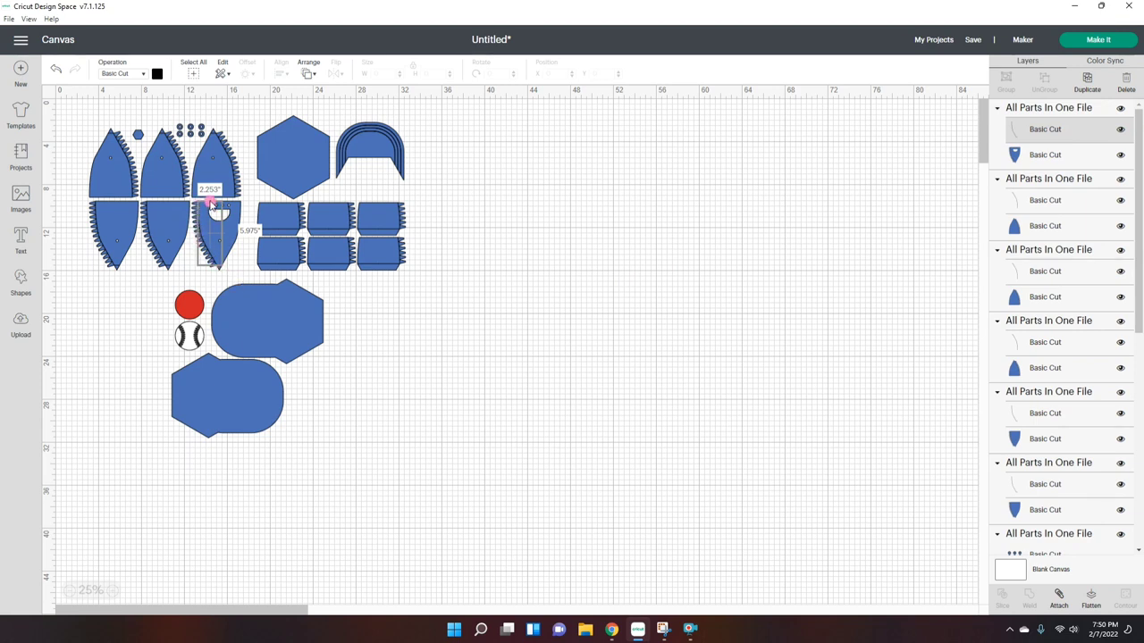
left_click(844, 211)
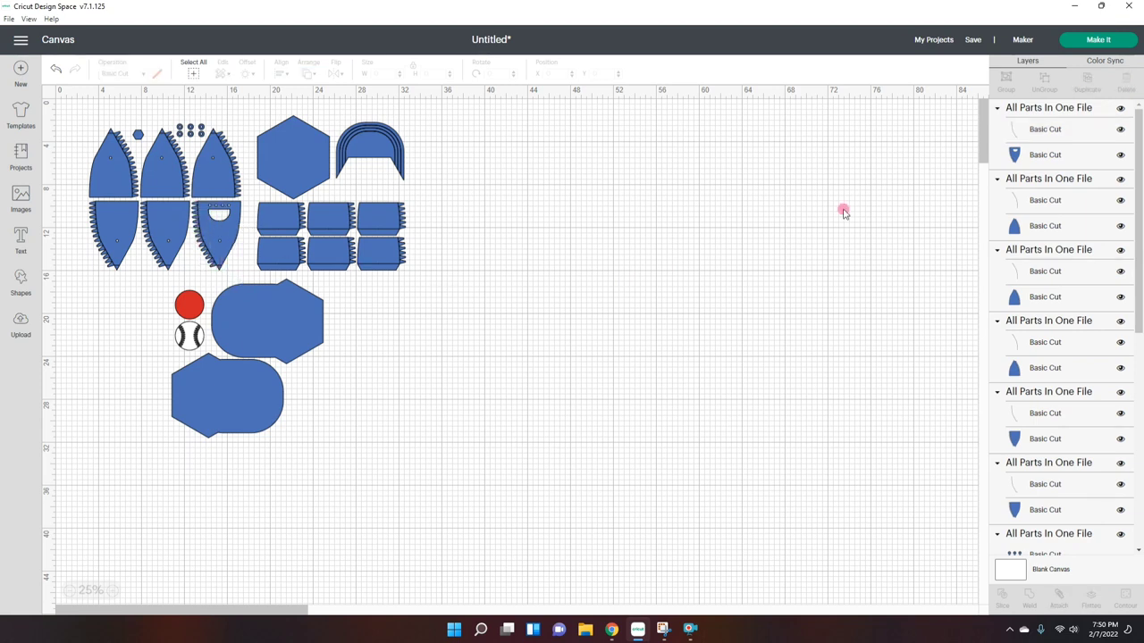
left_click(1034, 133)
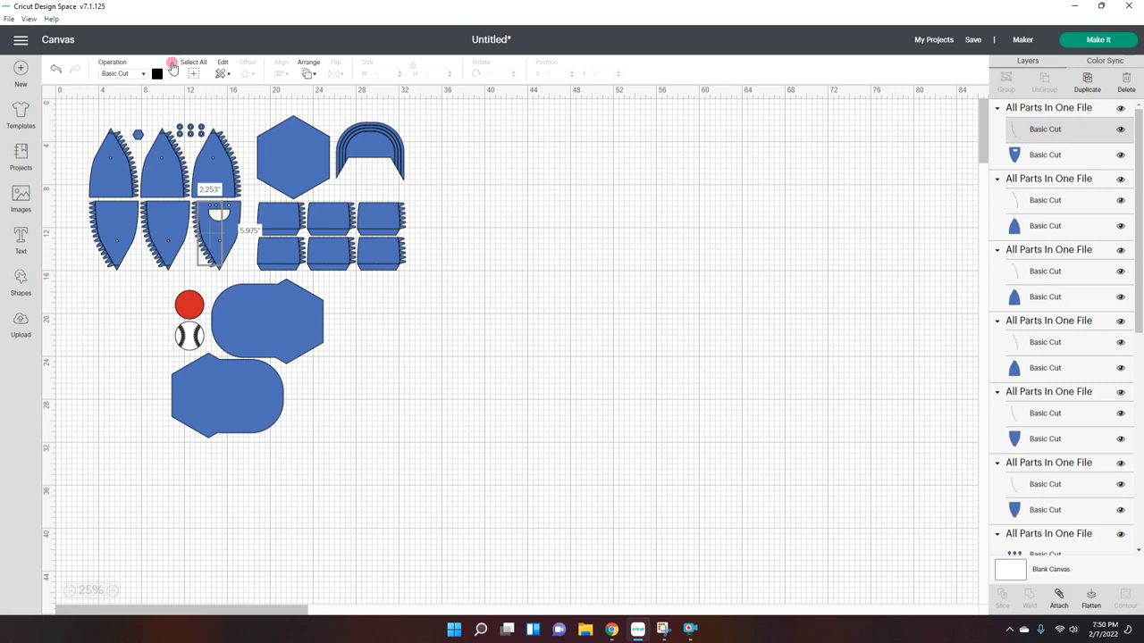
Change the fold lines of the first three groups from Basic Cut to Score
left_click(134, 74)
left_click(143, 204)
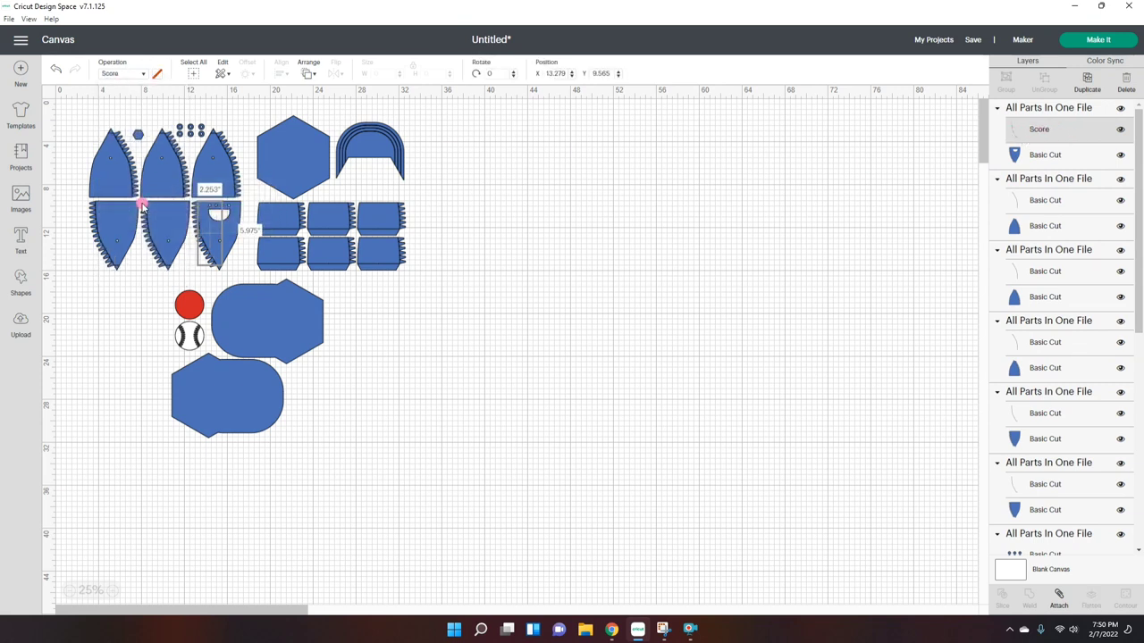
left_click(1059, 195)
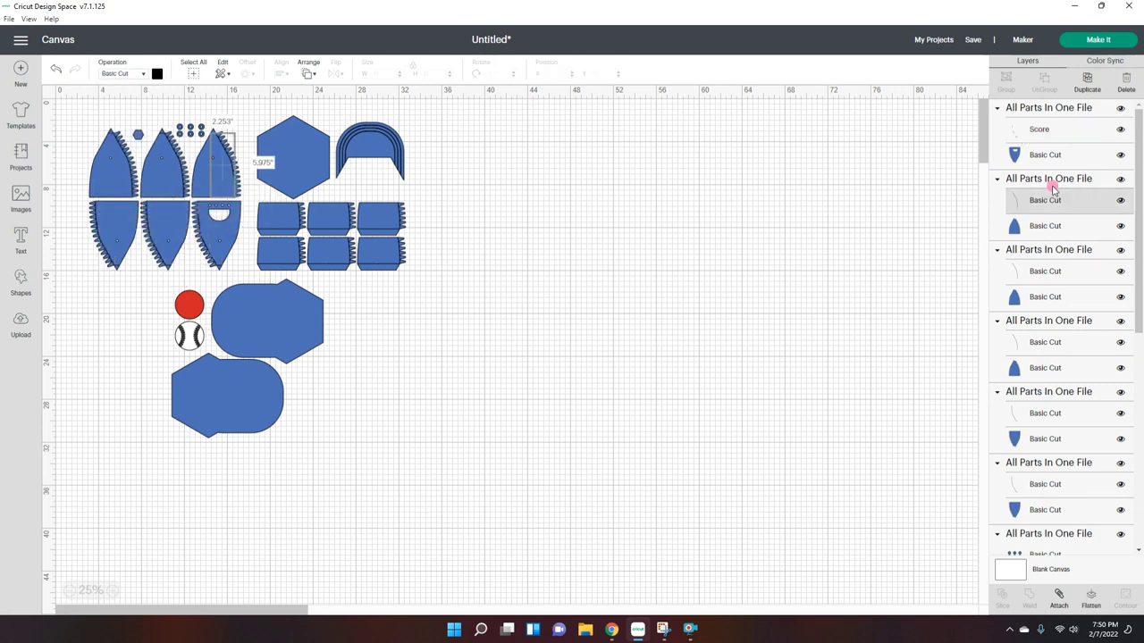
left_click(134, 74)
left_click(143, 204)
left_click(1072, 271)
scroll(1072, 286, "down", 2)
left_click(134, 74)
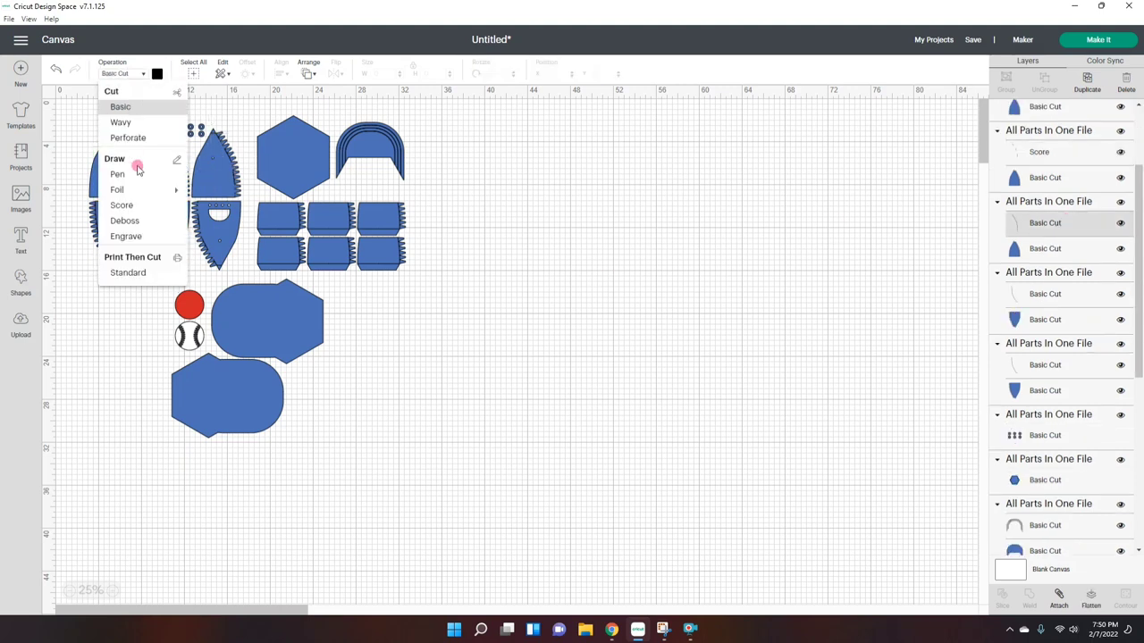
left_click(143, 205)
Set the next fold line and the arched brim piece's lines to Score
scroll(1072, 308, "down", 1)
left_click(1059, 304)
left_click(134, 74)
left_click(143, 205)
left_click(1045, 466)
left_click(134, 74)
left_click(132, 207)
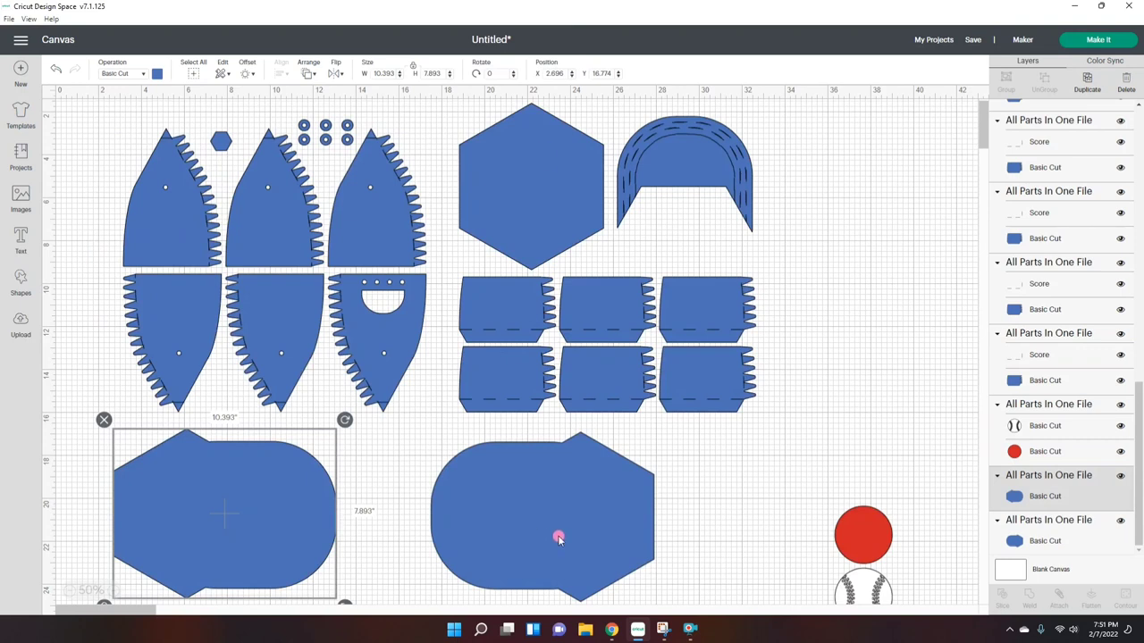
Move the red circle and baseball pieces, then delete the baseball decoration group
left_click_drag(900, 579, 891, 392)
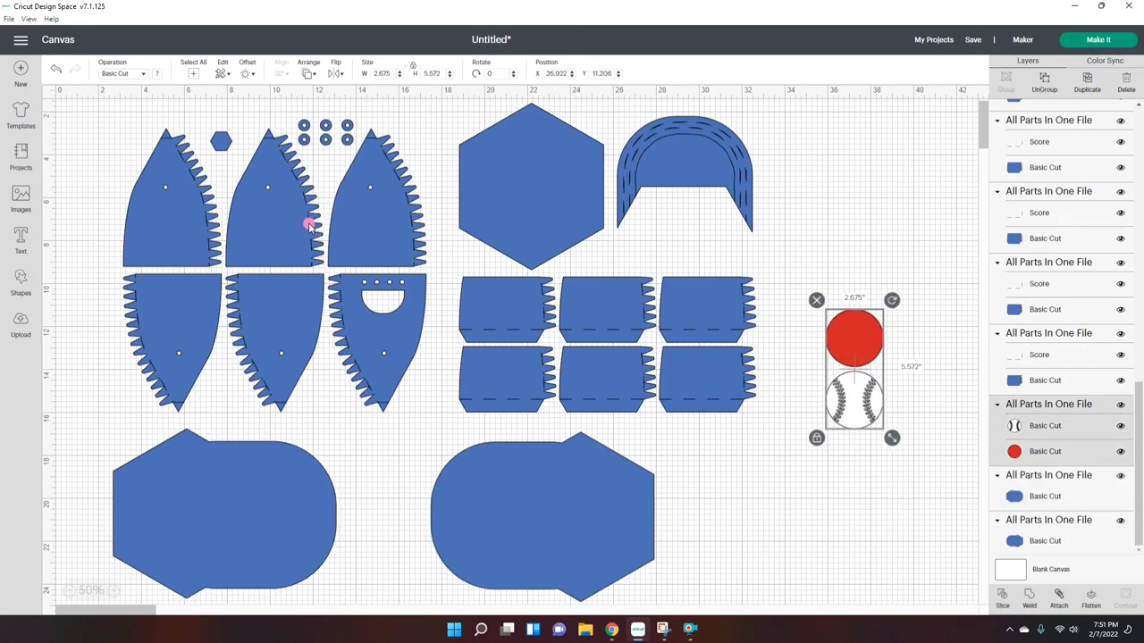
left_click(1056, 363)
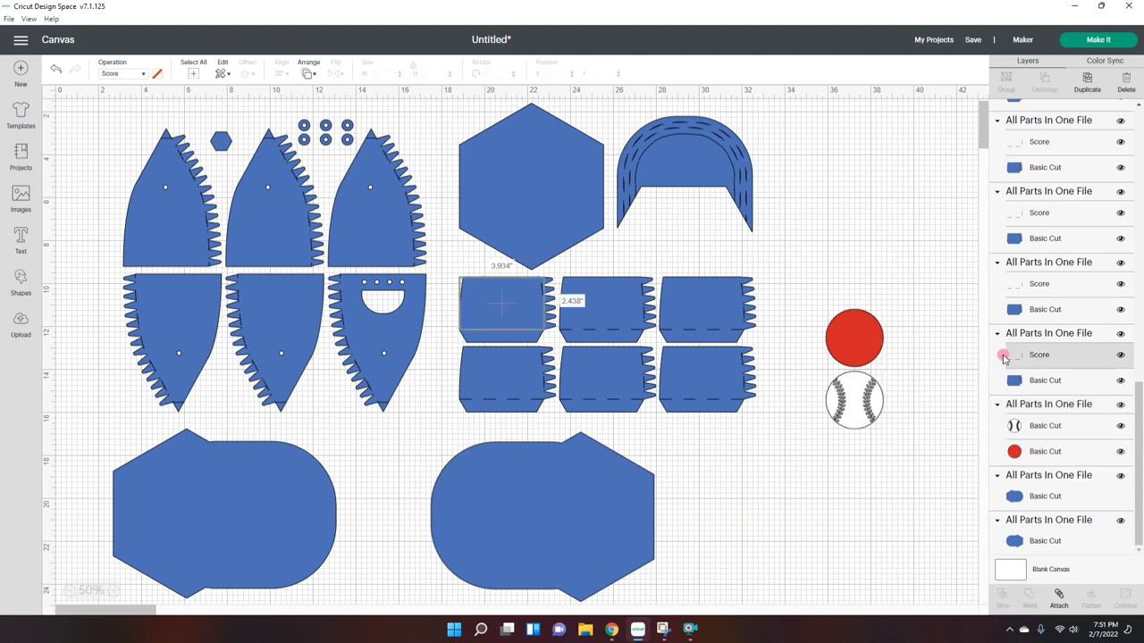
left_click(466, 380)
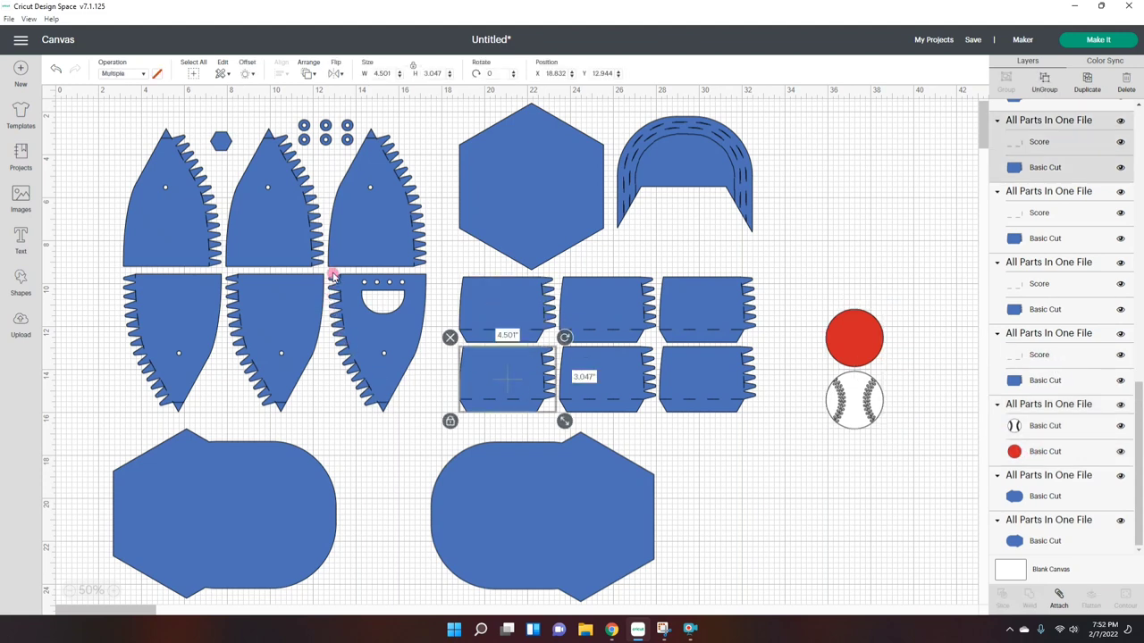
left_click(854, 346)
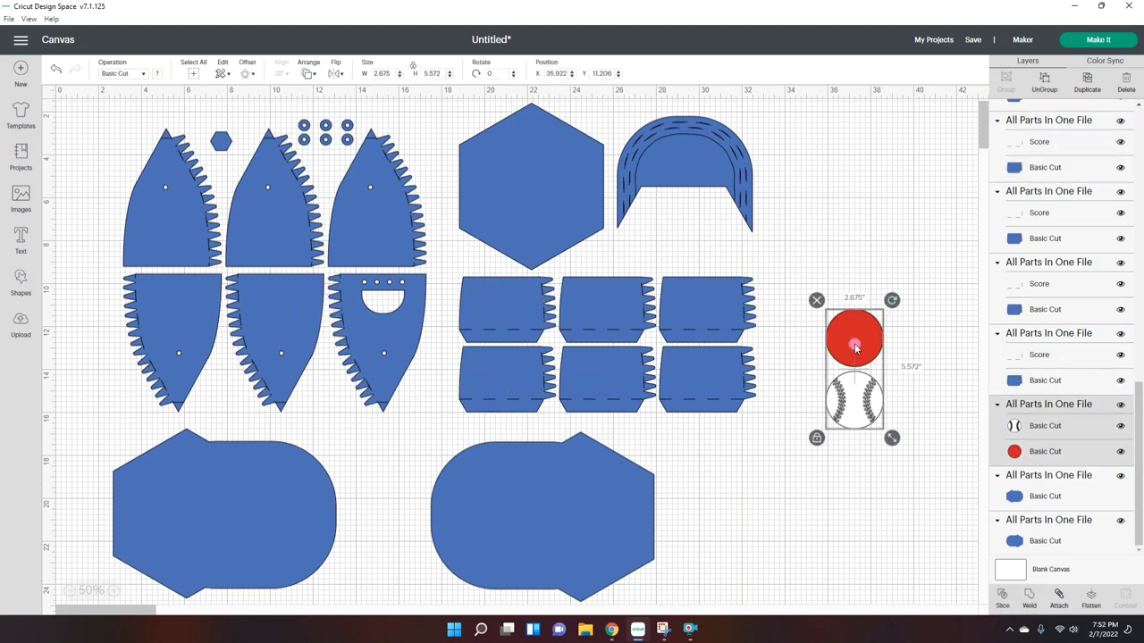
left_click_drag(835, 360, 840, 329)
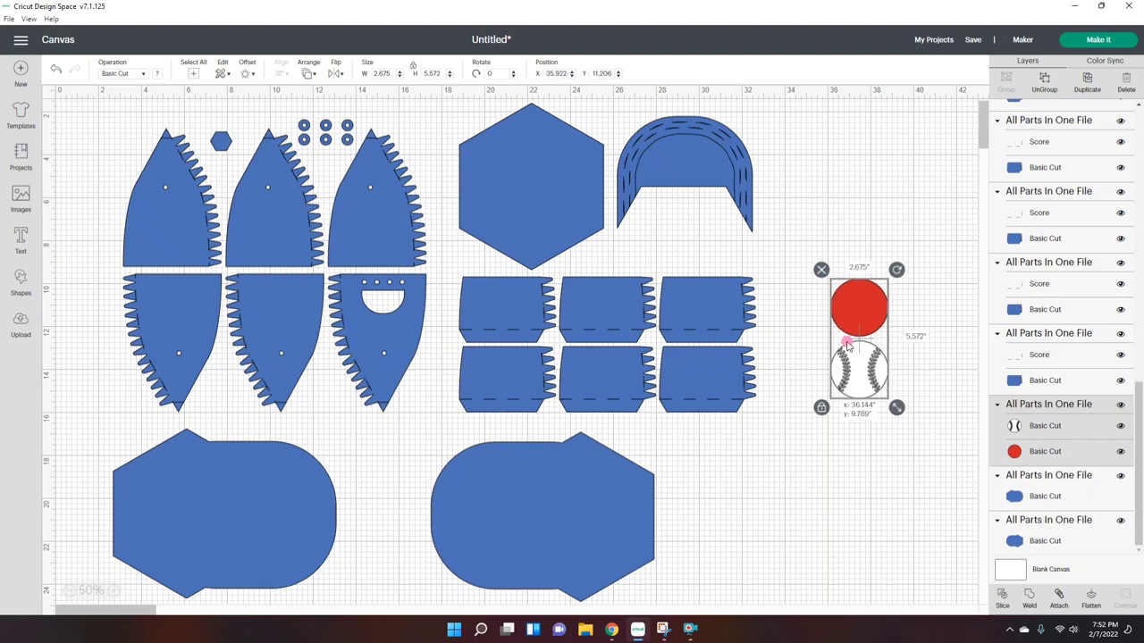
left_click(821, 271)
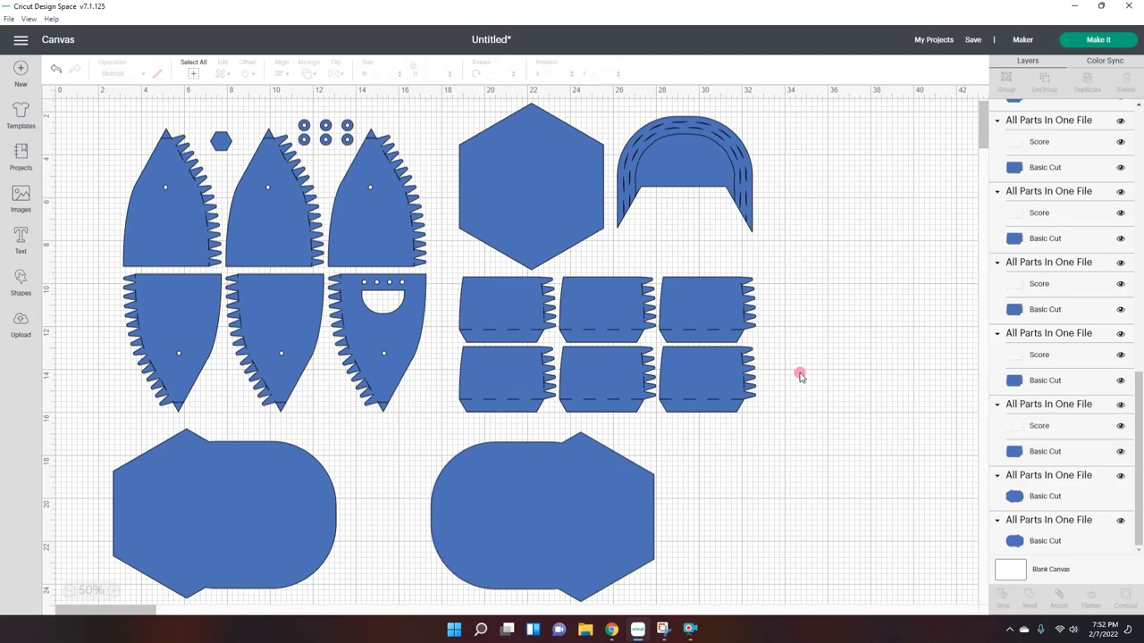
left_click(177, 226)
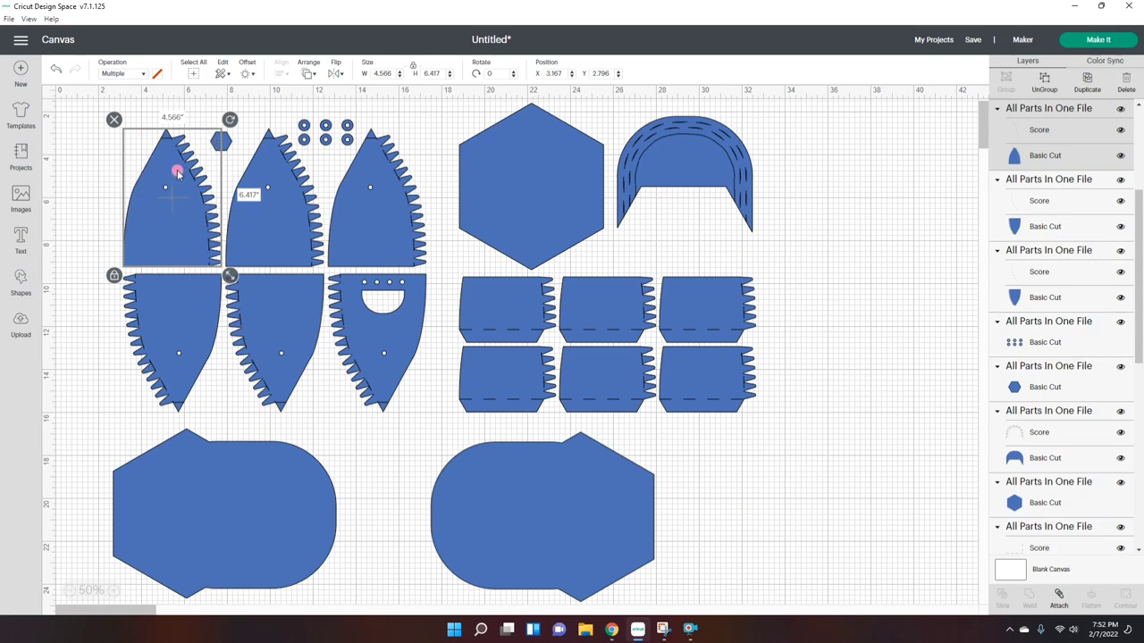
Preview the cutting mats with Make It, checking the shapes on mats 3 and 4
left_click(1098, 39)
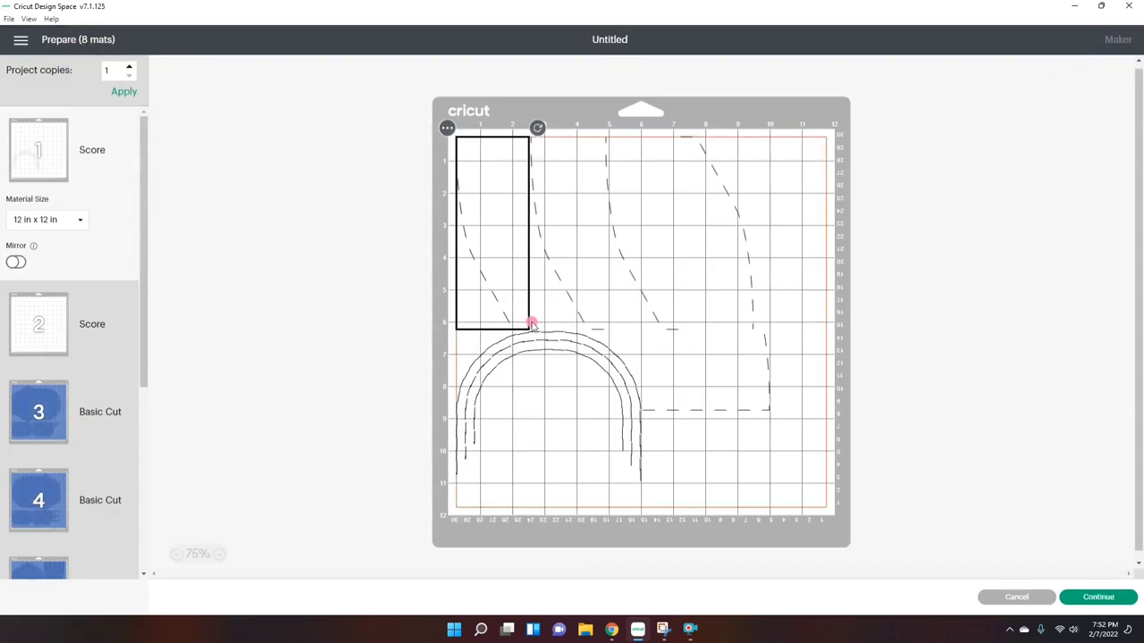
scroll(61, 372, "down", 2)
left_click(43, 308)
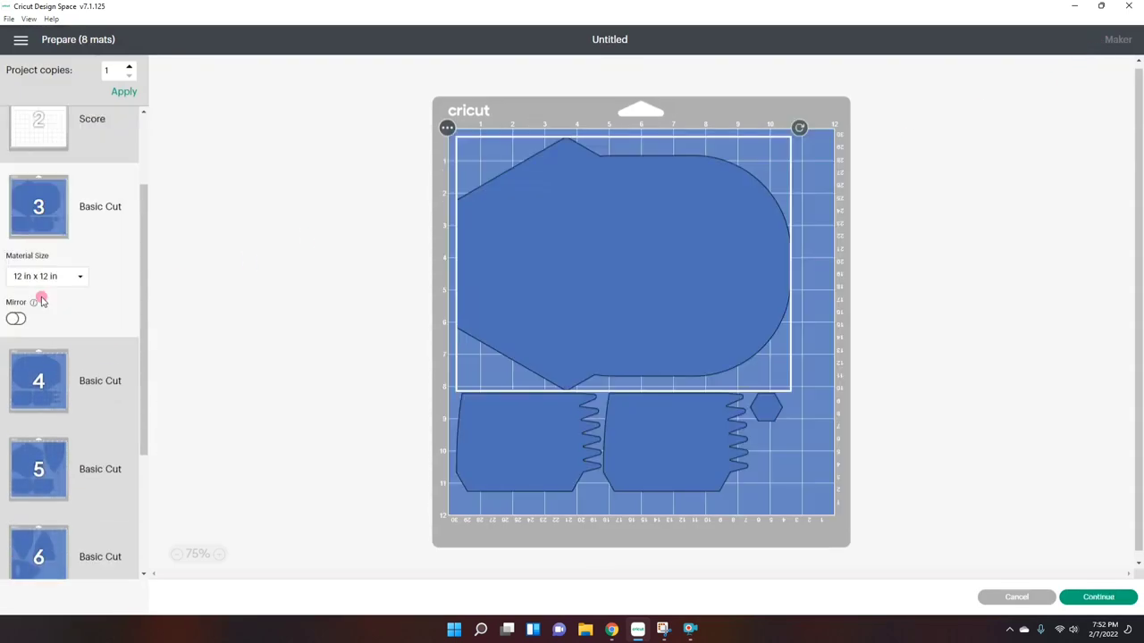
left_click(17, 380)
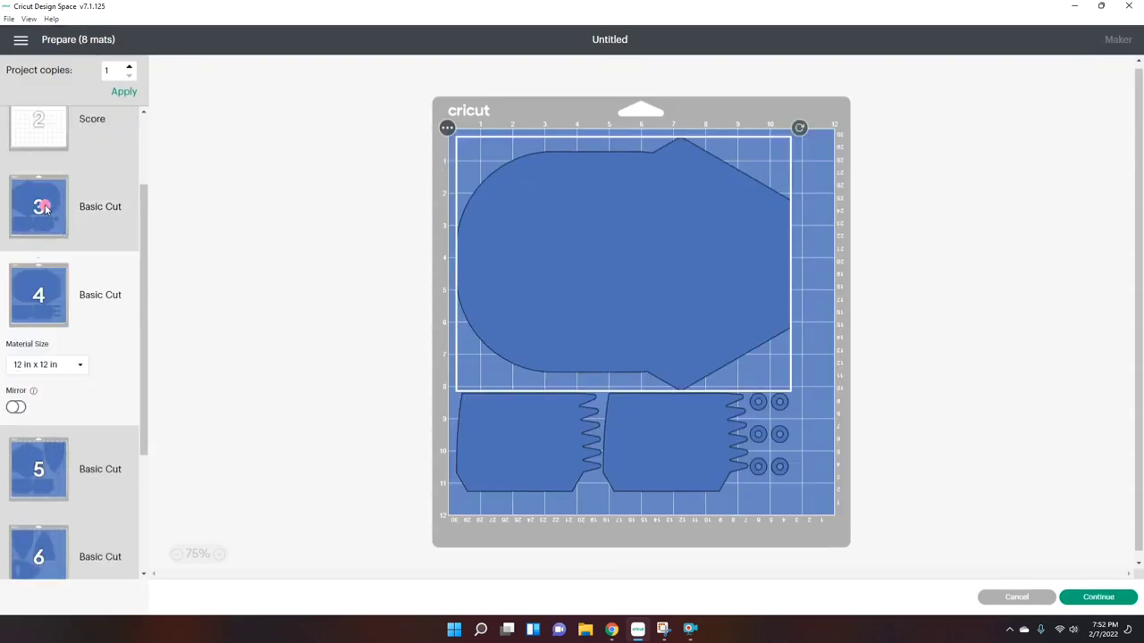
left_click(40, 221)
Back on the canvas, attach each of the five blade pieces to its score lines
left_click(987, 598)
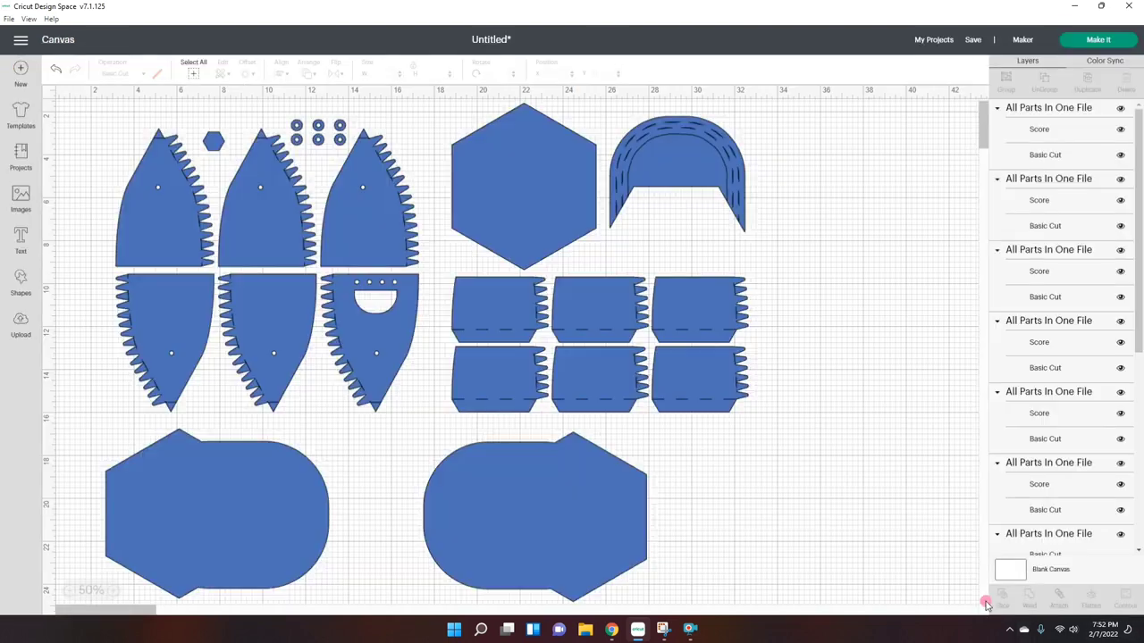
right_click(268, 183)
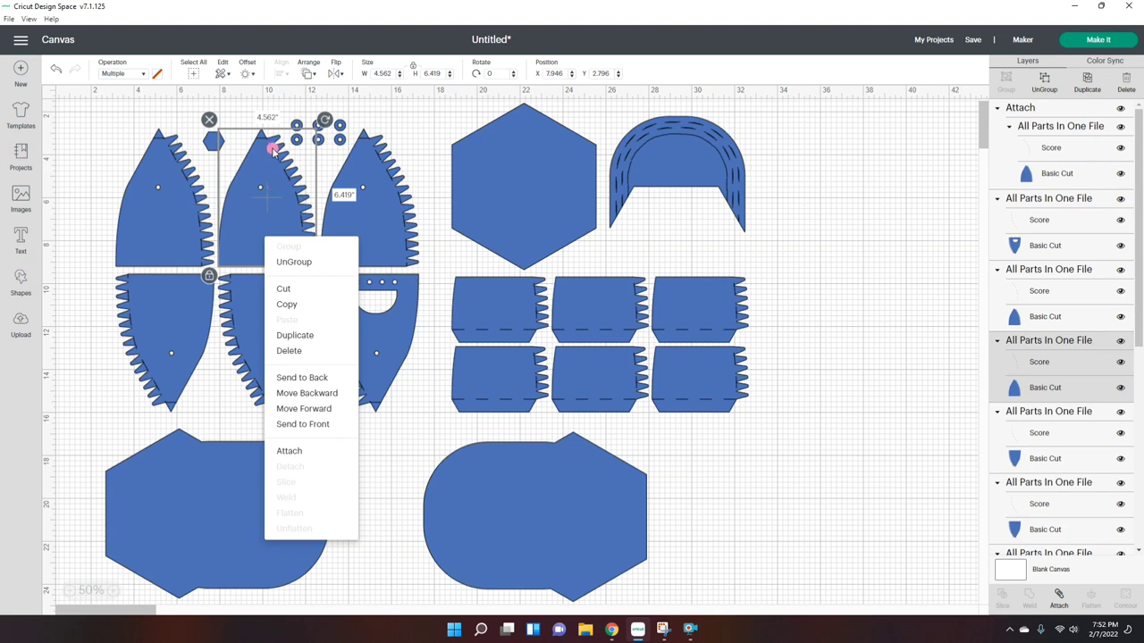
left_click(295, 452)
right_click(369, 220)
left_click(412, 436)
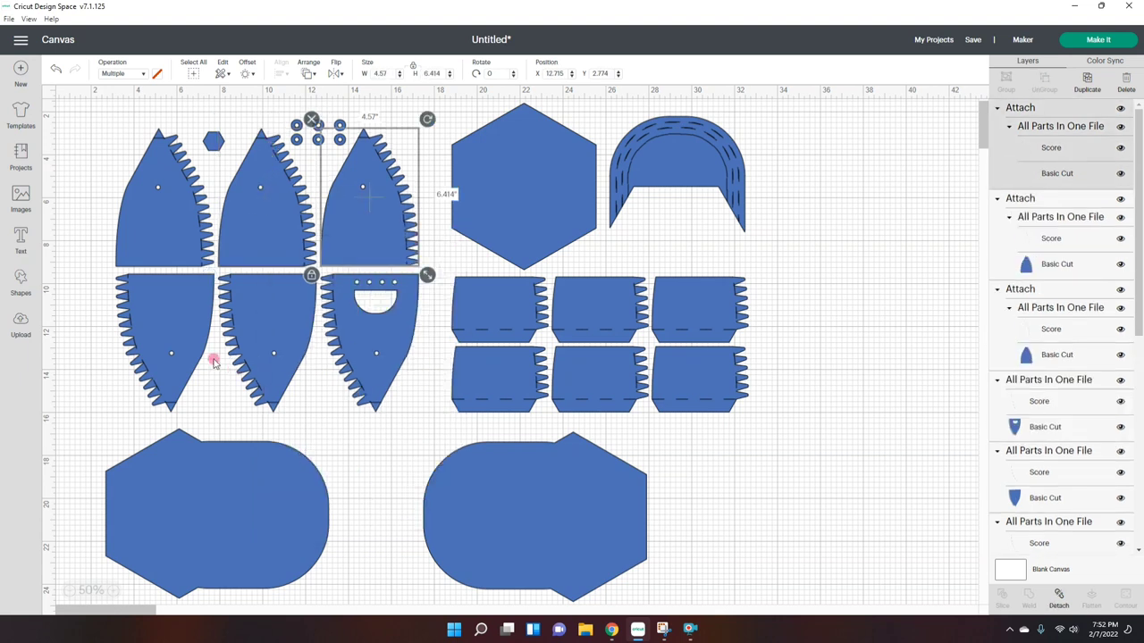
right_click(191, 353)
left_click(185, 412)
right_click(268, 335)
left_click(284, 392)
right_click(379, 353)
left_click(398, 393)
Attach the four pocket pieces and the arch piece to their score lines
right_click(479, 325)
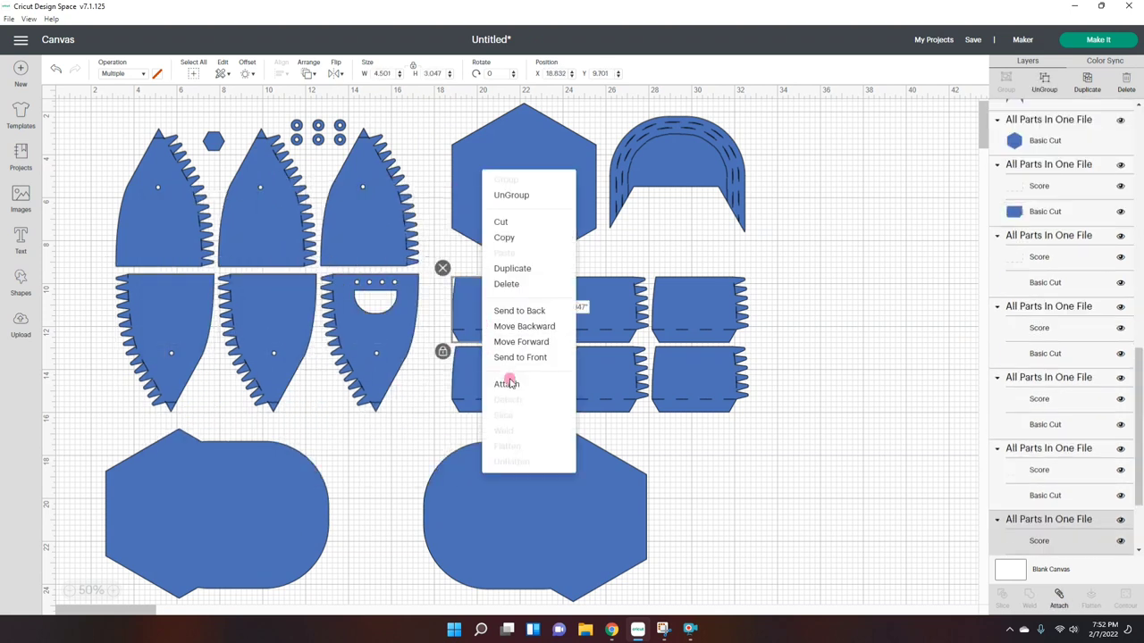
left_click(511, 454)
right_click(510, 383)
left_click(538, 448)
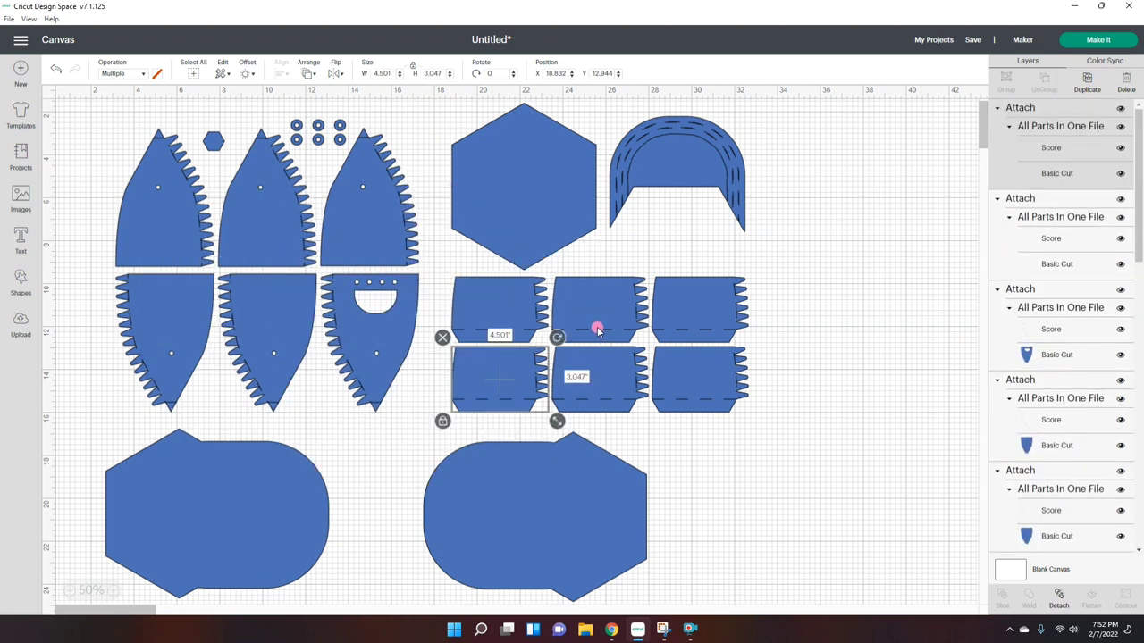
right_click(595, 324)
left_click(611, 394)
right_click(611, 394)
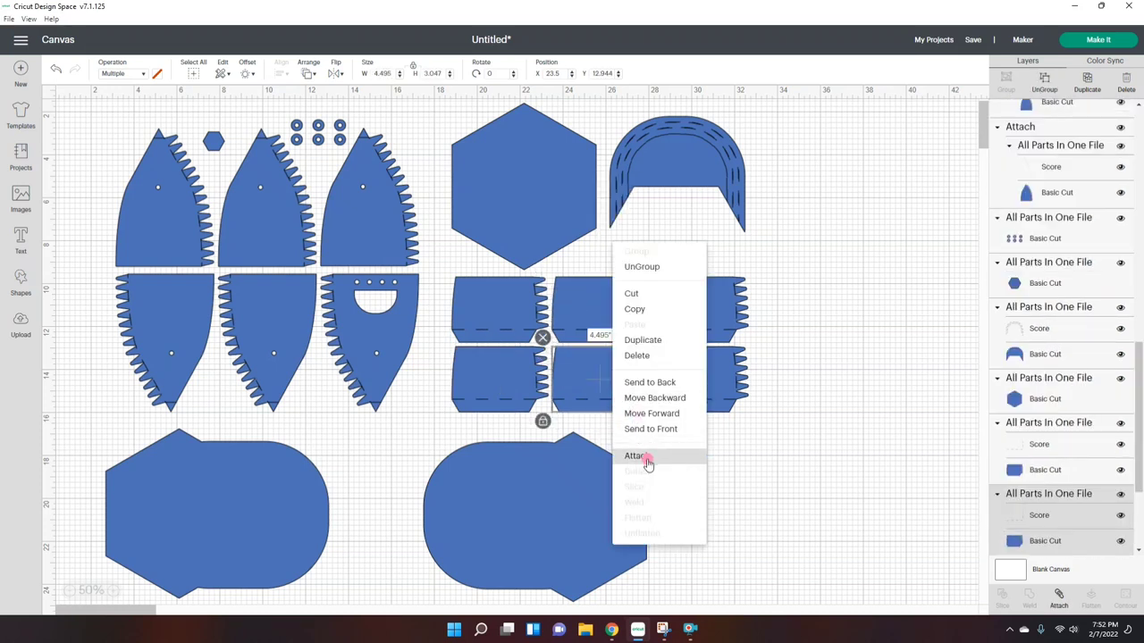
left_click(661, 461)
right_click(679, 156)
left_click(724, 460)
Move the small circles and small hexagon under the arch and nudge the middle lower blade down
left_click(840, 302)
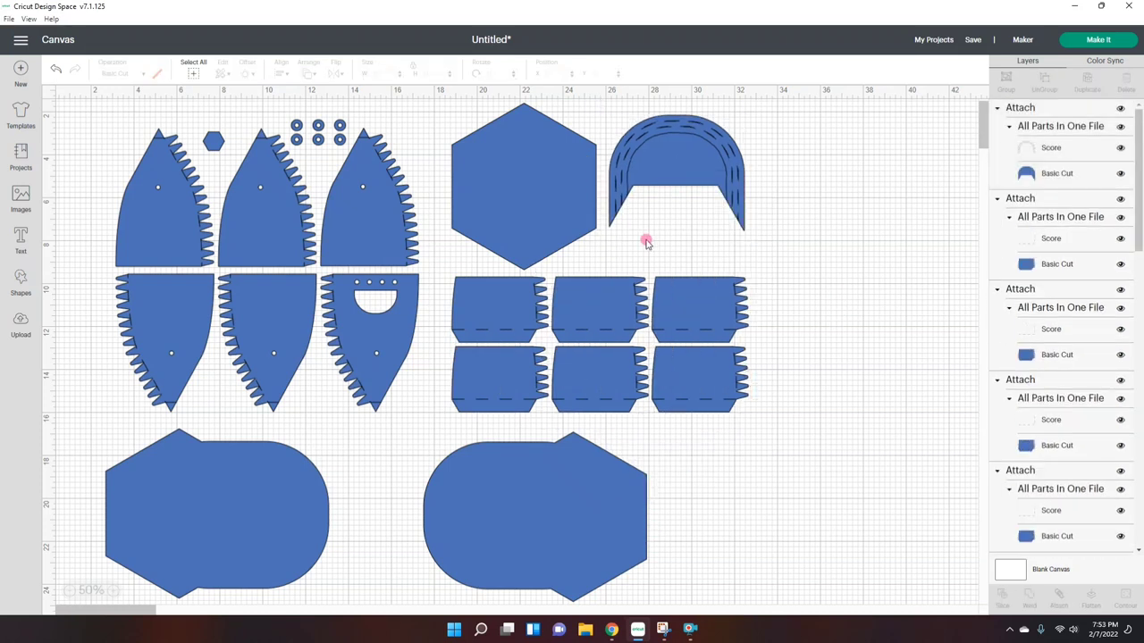
left_click(314, 128)
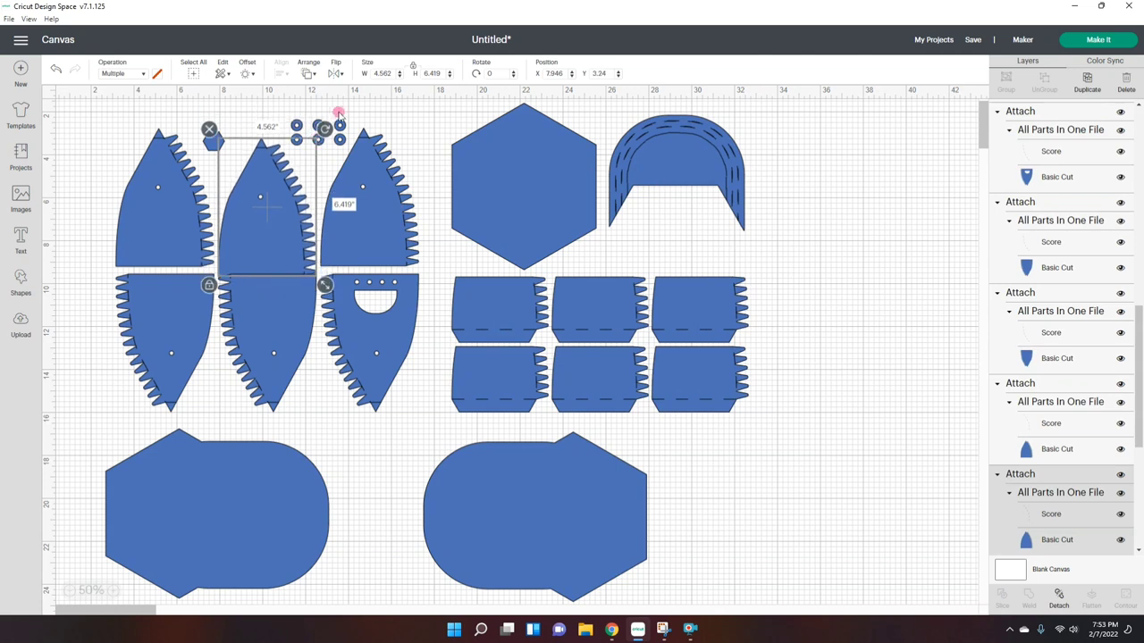
left_click_drag(314, 129, 692, 206)
left_click(215, 141)
left_click_drag(217, 141, 714, 221)
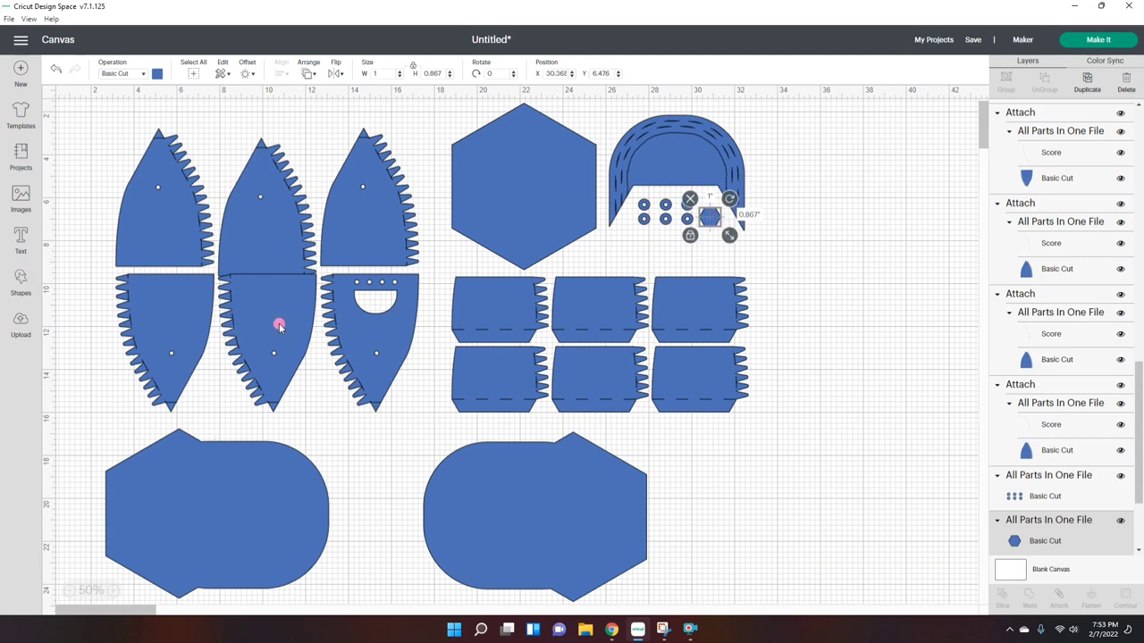
left_click_drag(271, 321, 266, 335)
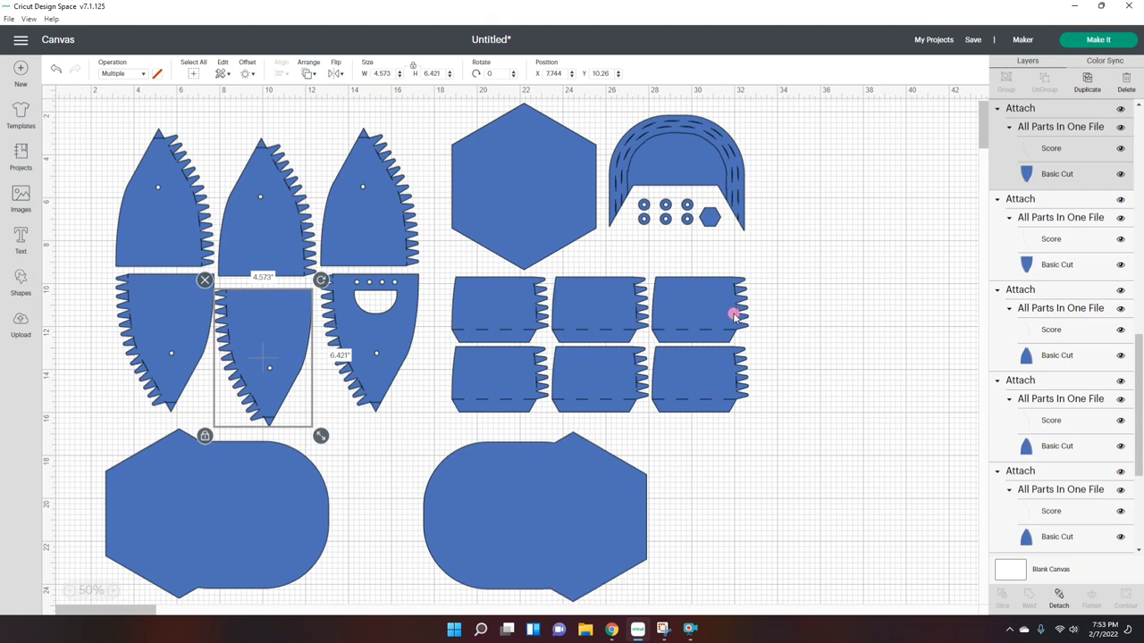
left_click(419, 427)
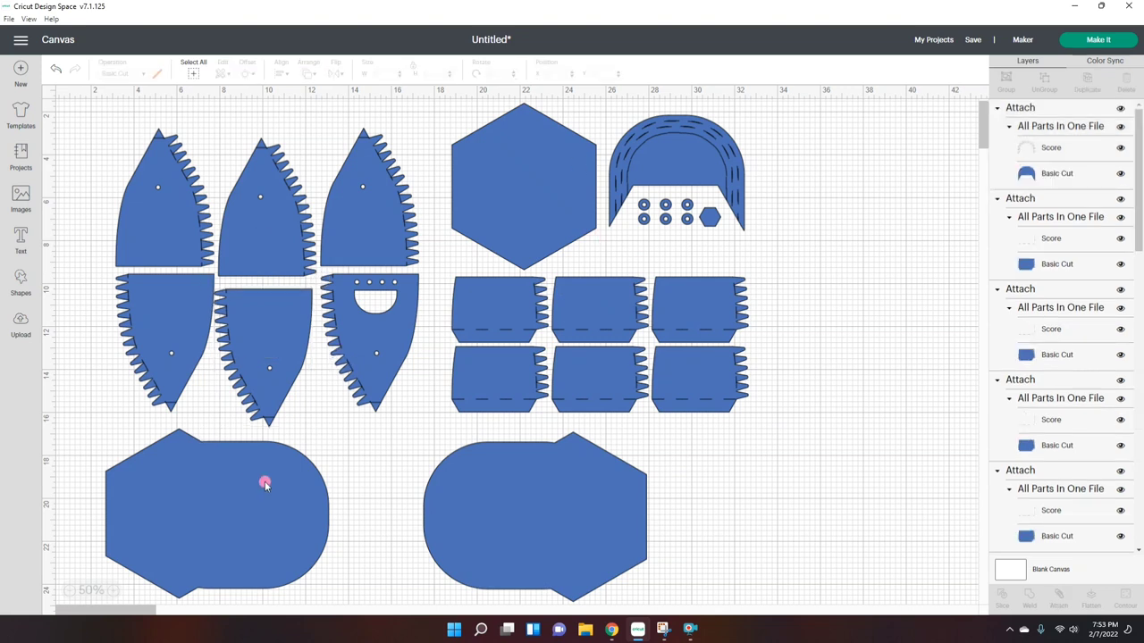
Preview the mats with 8.5 x 11 in material, review all 10 mats, and return to the canvas
left_click(1084, 45)
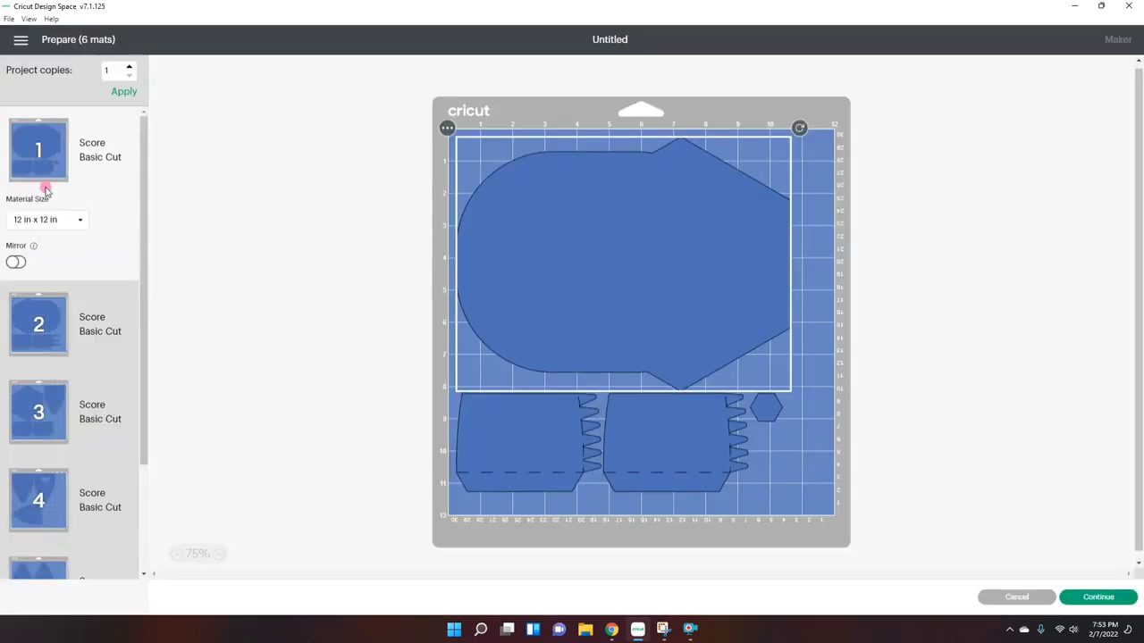
left_click(59, 220)
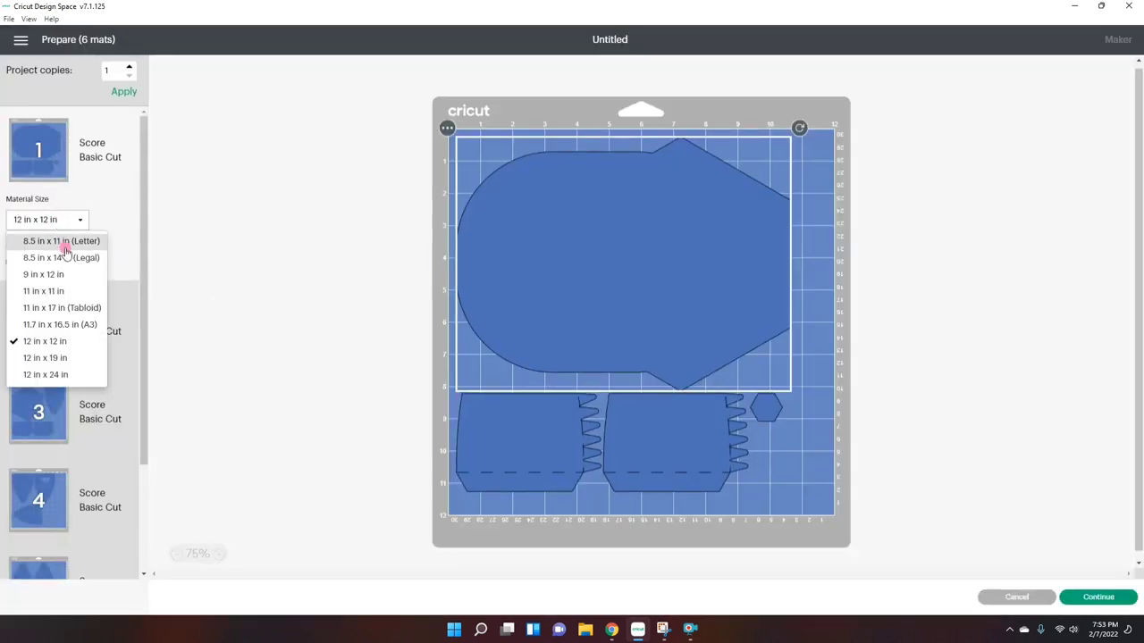
left_click(69, 246)
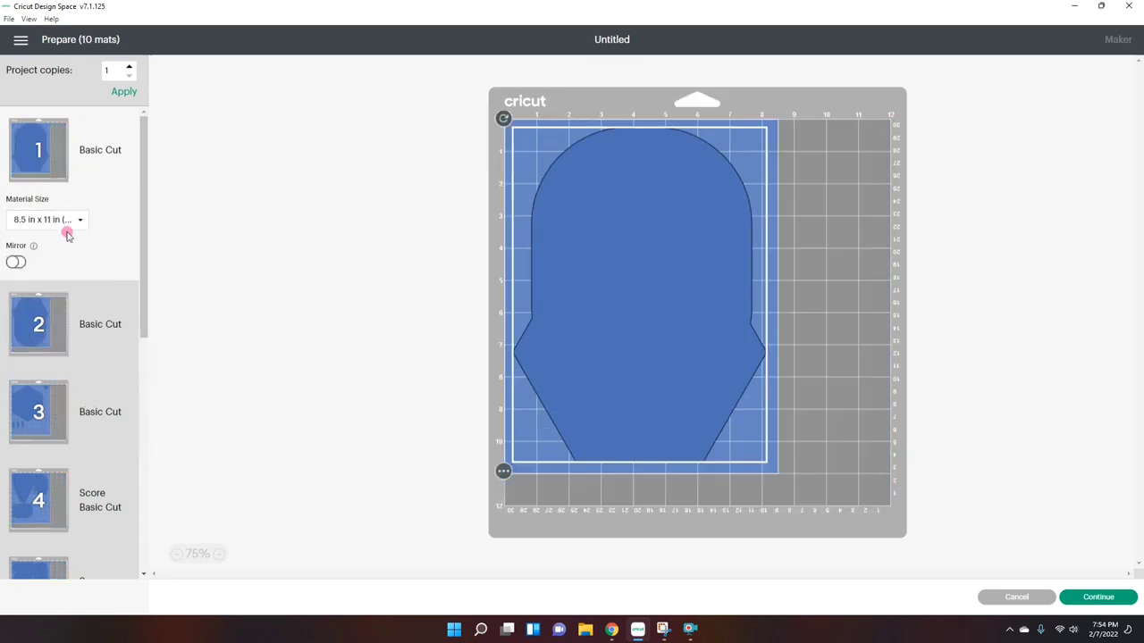
scroll(53, 161, "down", 4)
scroll(53, 168, "down", 2)
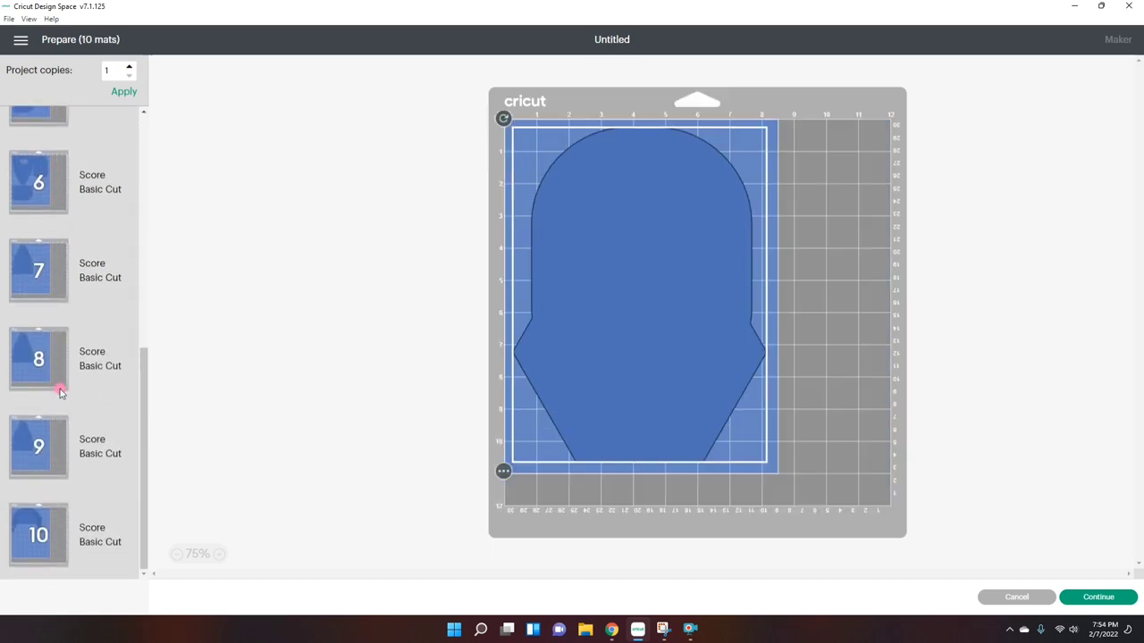
scroll(71, 438, "up", 6)
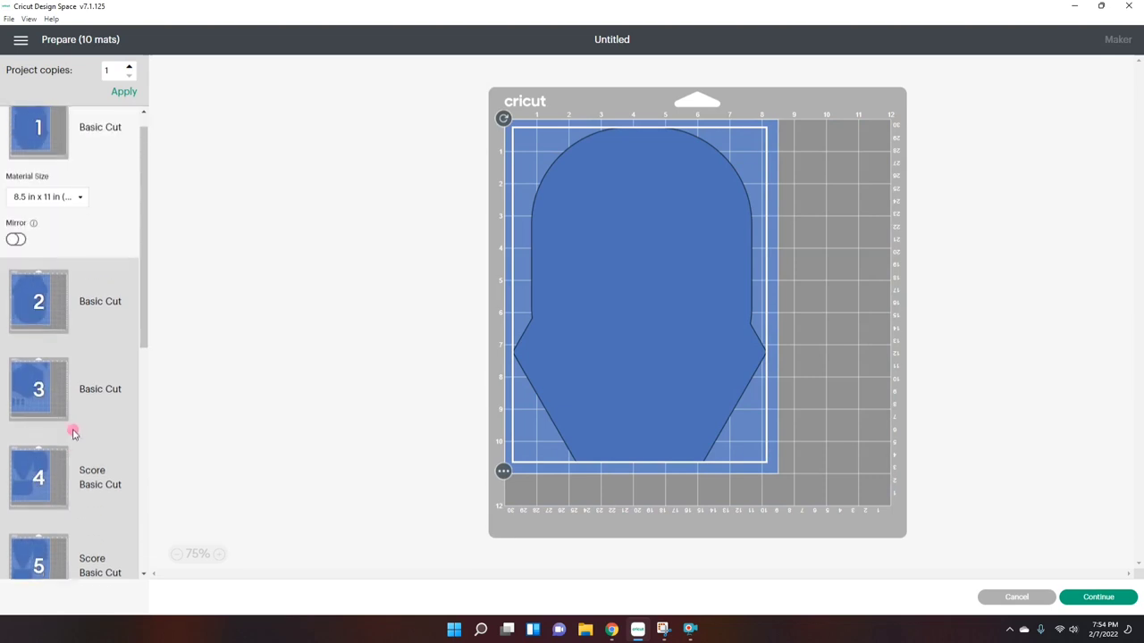
scroll(48, 223, "down", 4)
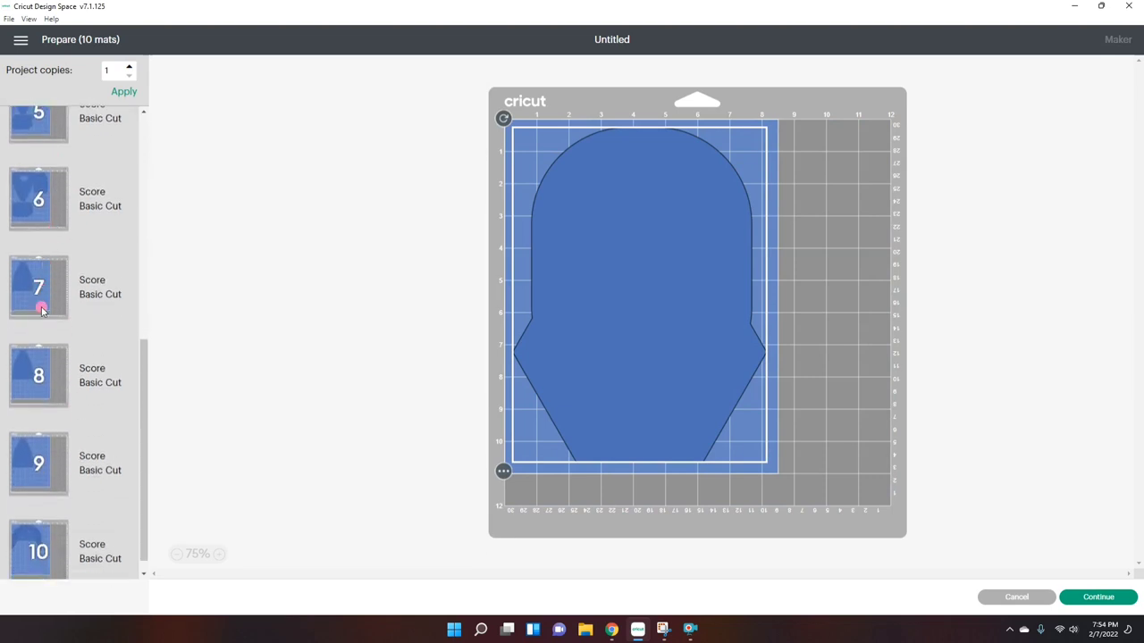
left_click(1016, 597)
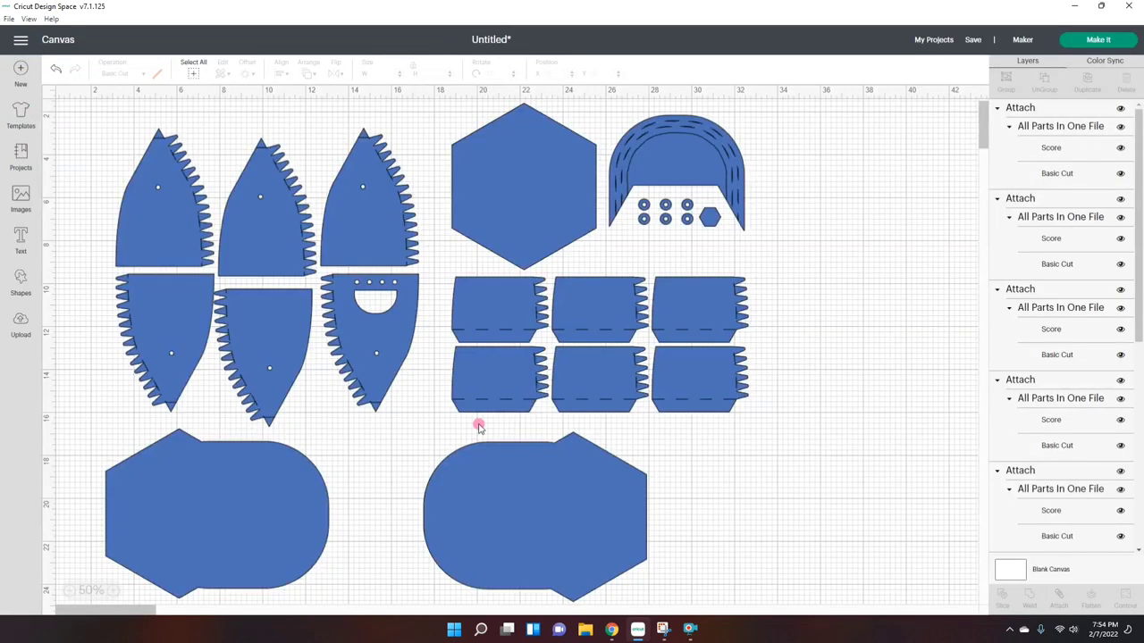
Zoom out, add a square shape, and place it beside the cap pieces
left_click(69, 590)
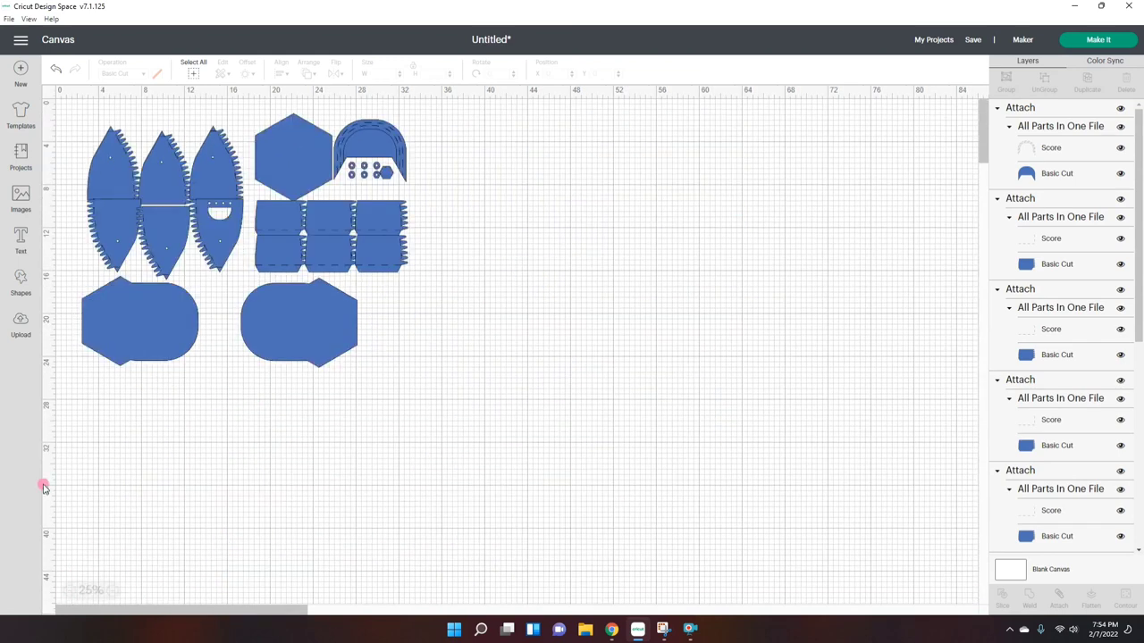
left_click(21, 281)
left_click(76, 326)
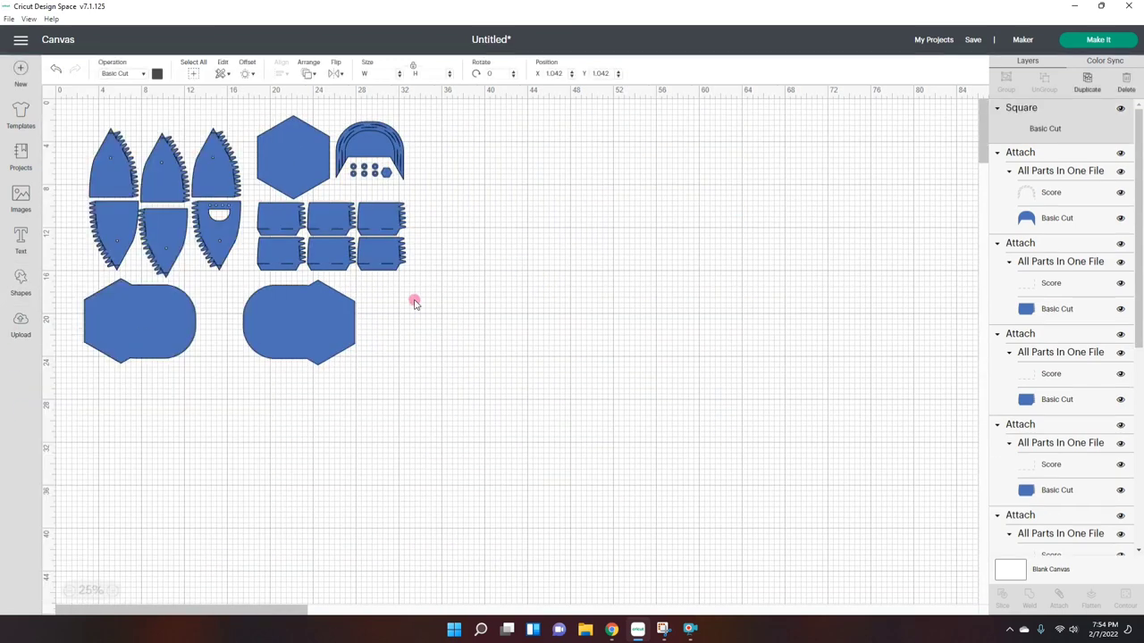
left_click_drag(90, 109, 598, 201)
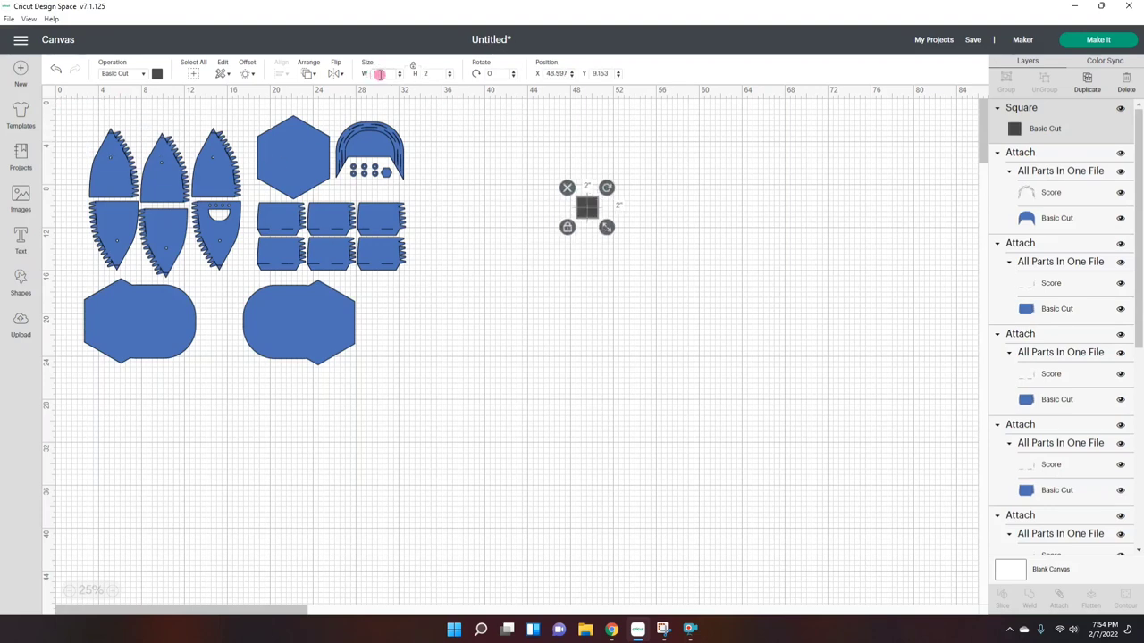
Make the rectangle a yellow 8 x 11.5 in page guide and send it to the back
left_click(368, 73)
type("8")
key("Return")
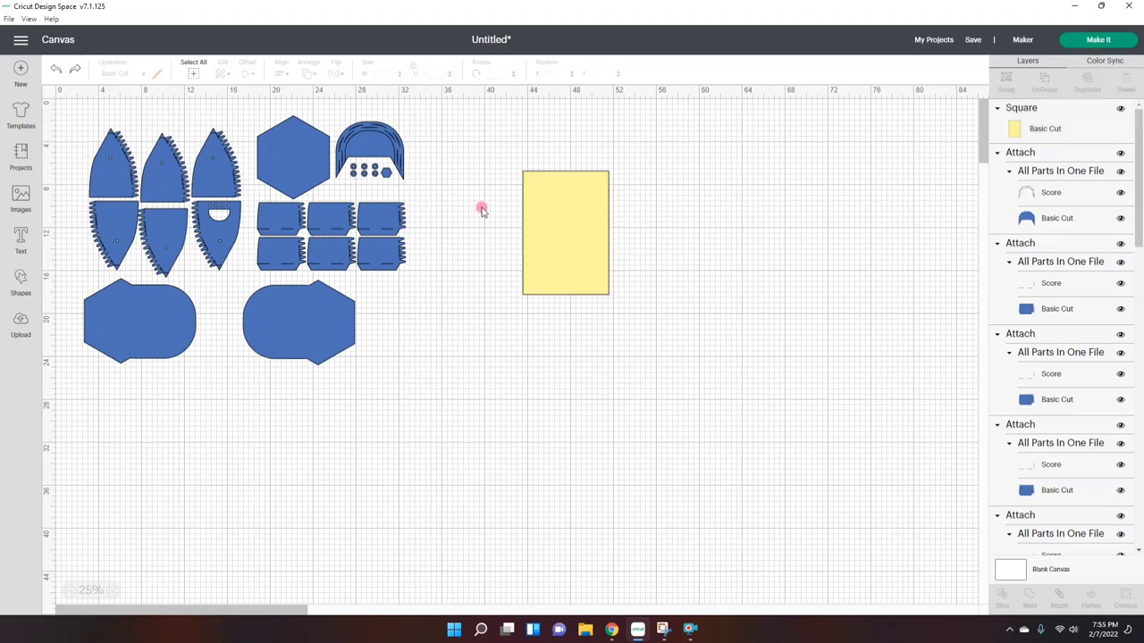
right_click(596, 254)
left_click(656, 395)
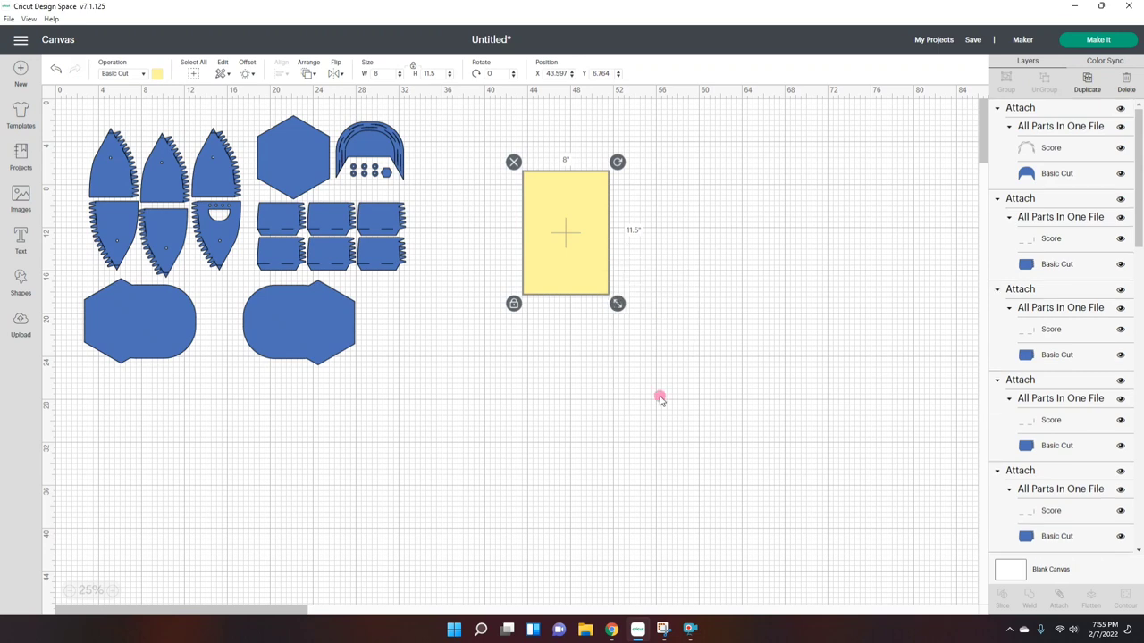
left_click(439, 329)
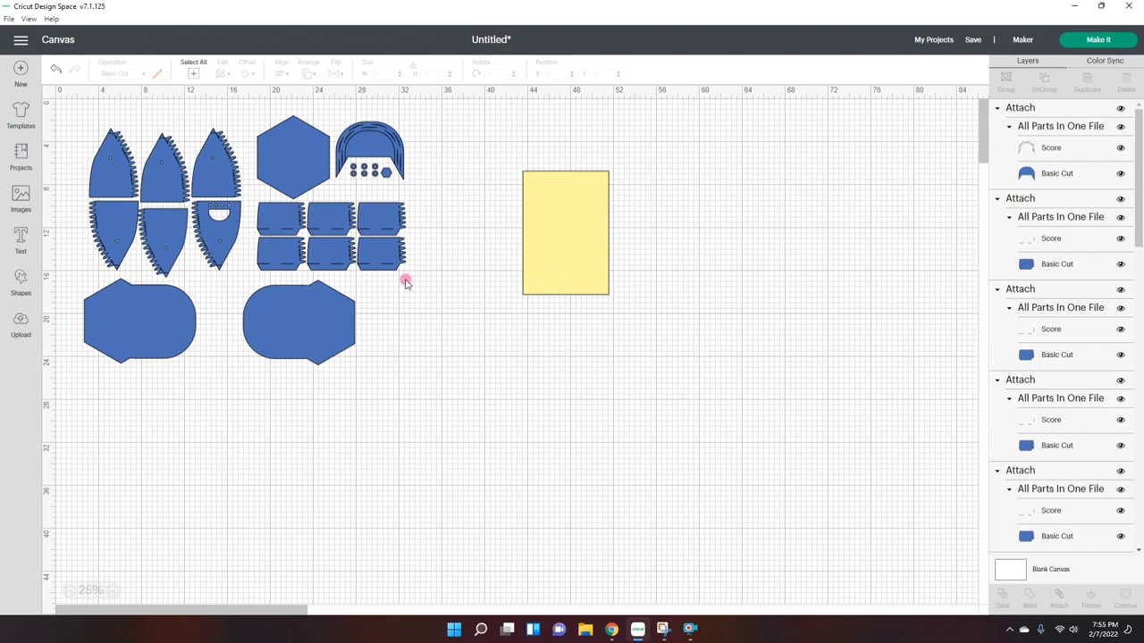
Place panels onto the yellow page, rotating one to fit its top-right corner
left_click_drag(386, 223, 559, 195)
left_click_drag(340, 222, 555, 230)
left_click(281, 67)
left_click(301, 164)
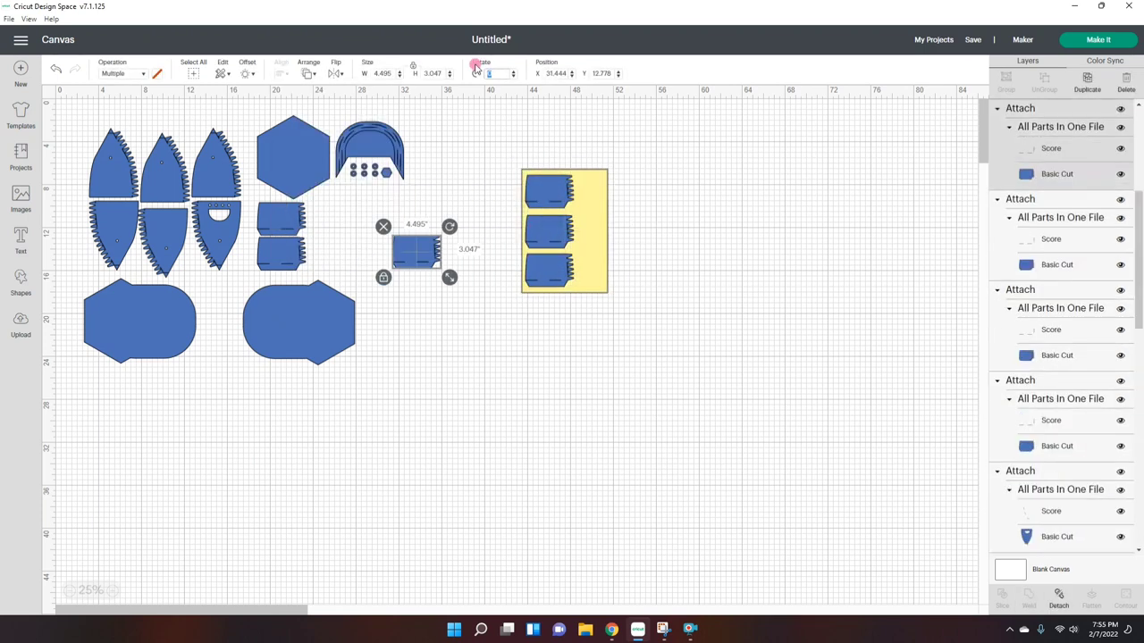
left_click_drag(415, 250, 605, 281)
scroll(721, 476, "up", 2)
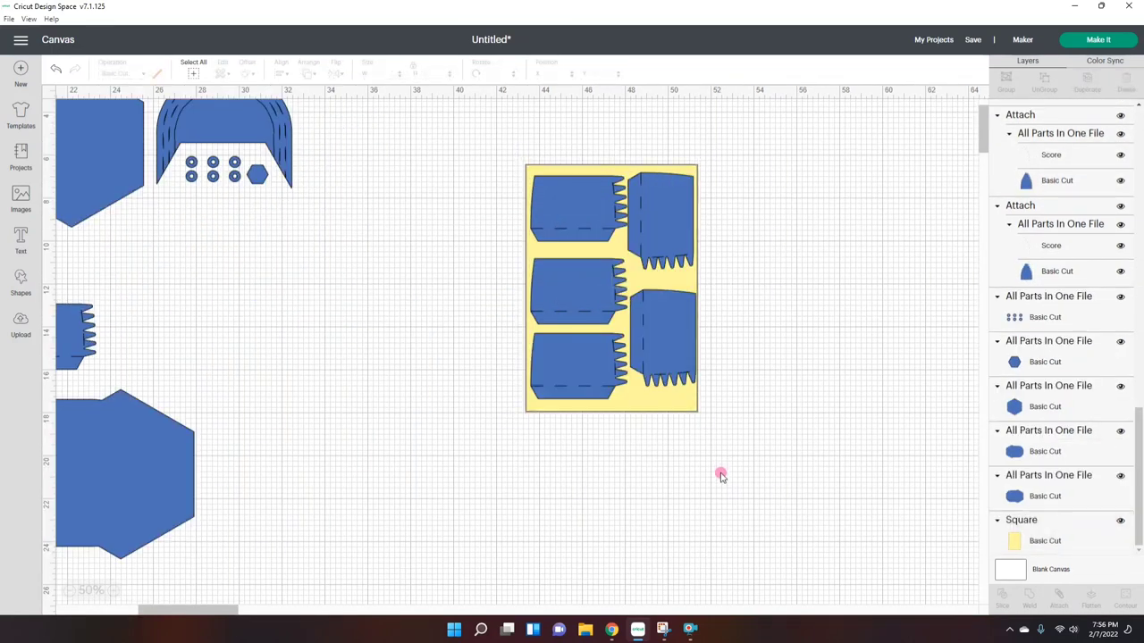
Attach the panels arranged on the page into one group and move it up-left
left_click_drag(665, 414, 944, 403)
left_click_drag(702, 448, 569, 250)
right_click(569, 250)
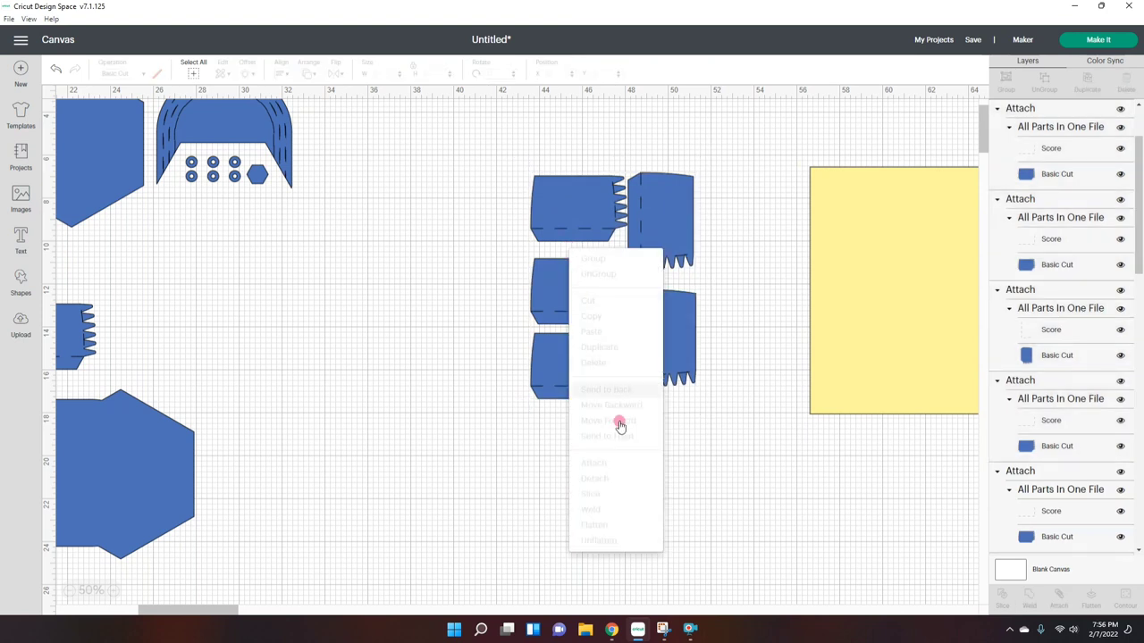
left_click(684, 399)
left_click(657, 465)
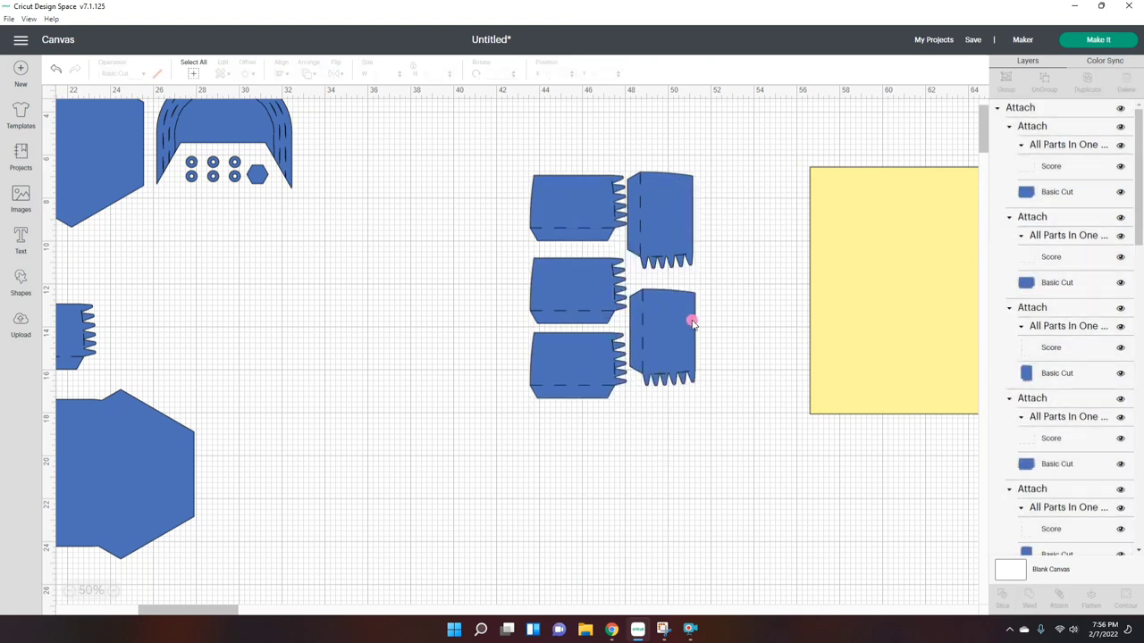
left_click_drag(687, 360, 602, 247)
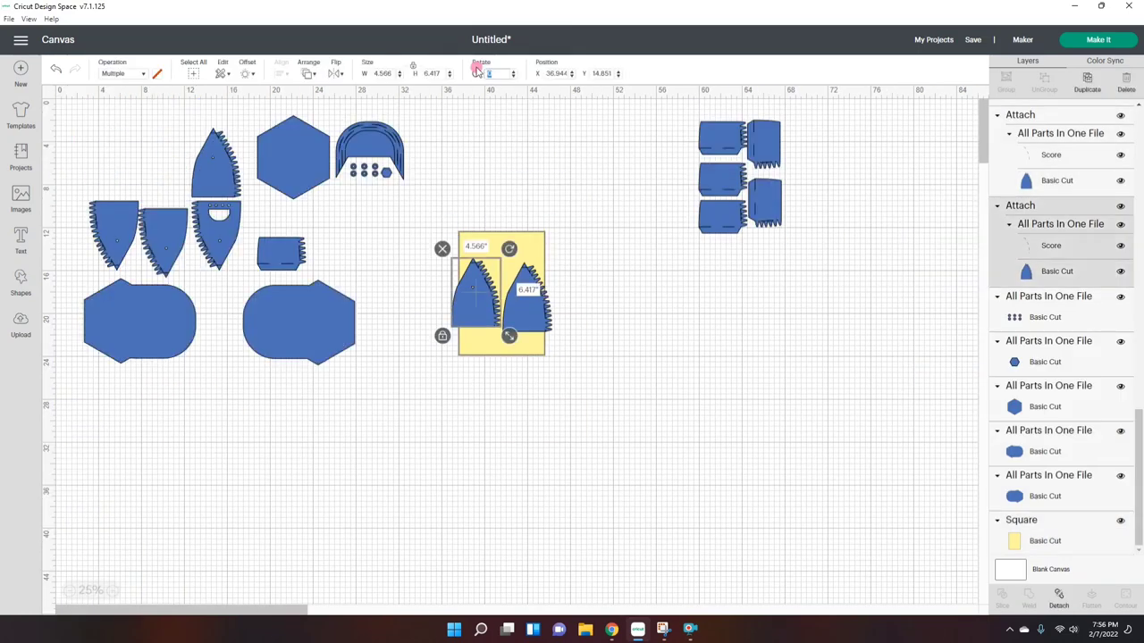
key("Return")
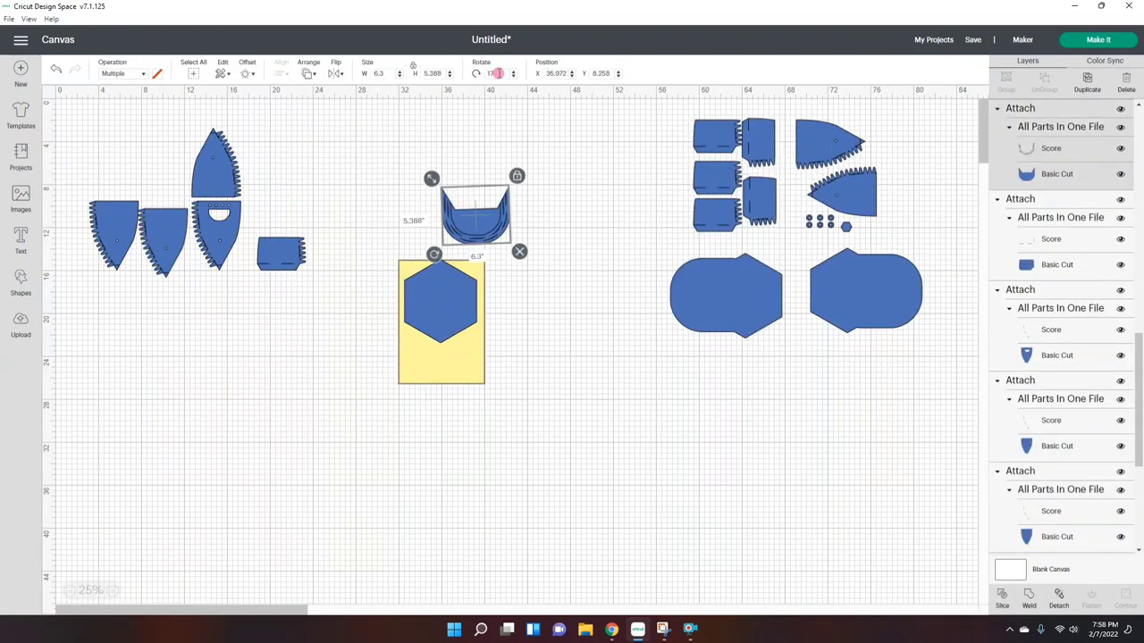
Gather the toothed side panels and the hexagon and visor group at the top-left
left_click_drag(476, 215, 446, 298)
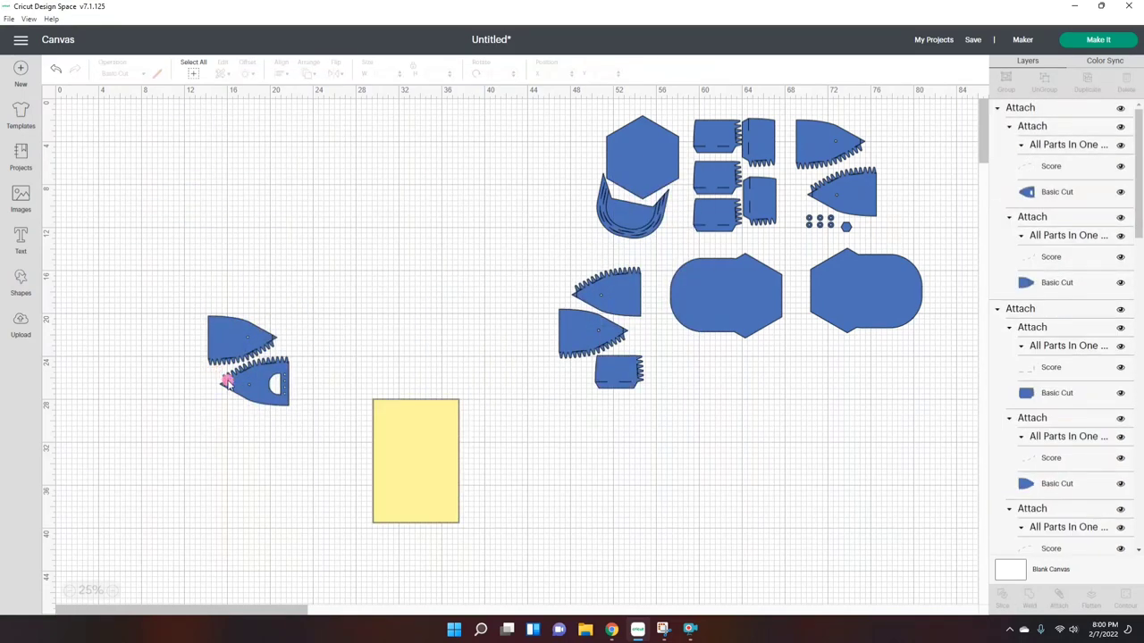
left_click_drag(228, 383, 138, 199)
left_click_drag(621, 188, 245, 184)
left_click_drag(161, 188, 143, 204)
left_click_drag(235, 202, 220, 201)
Move the rectangular panel block, side panel groups and both rounded cap pieces left beside them
left_click_drag(756, 187, 365, 204)
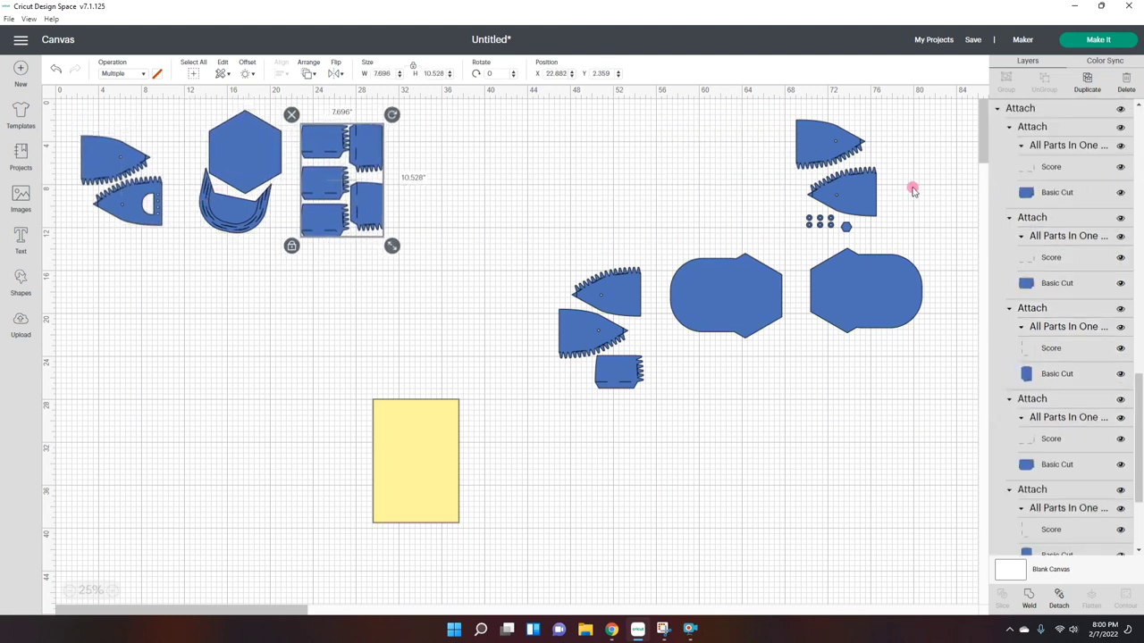
left_click_drag(844, 189, 472, 197)
left_click_drag(599, 294, 132, 268)
left_click_drag(768, 297, 344, 297)
left_click_drag(903, 304, 487, 313)
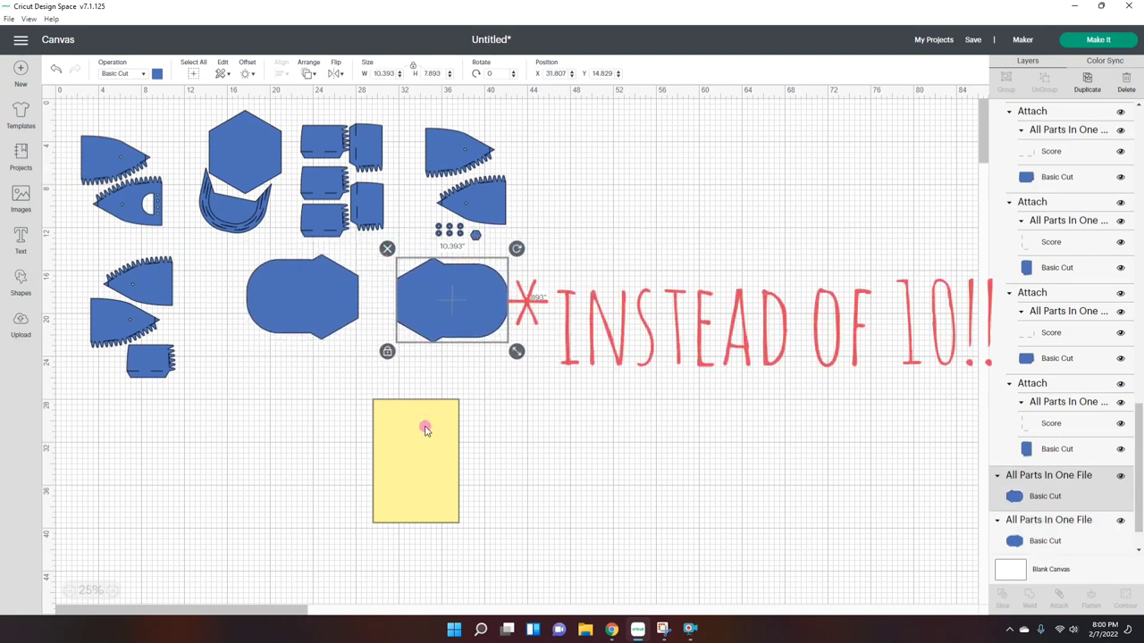
Delete the yellow guide rectangle, send the design to cut, and review the 7 mats
left_click(428, 433)
left_click(376, 383)
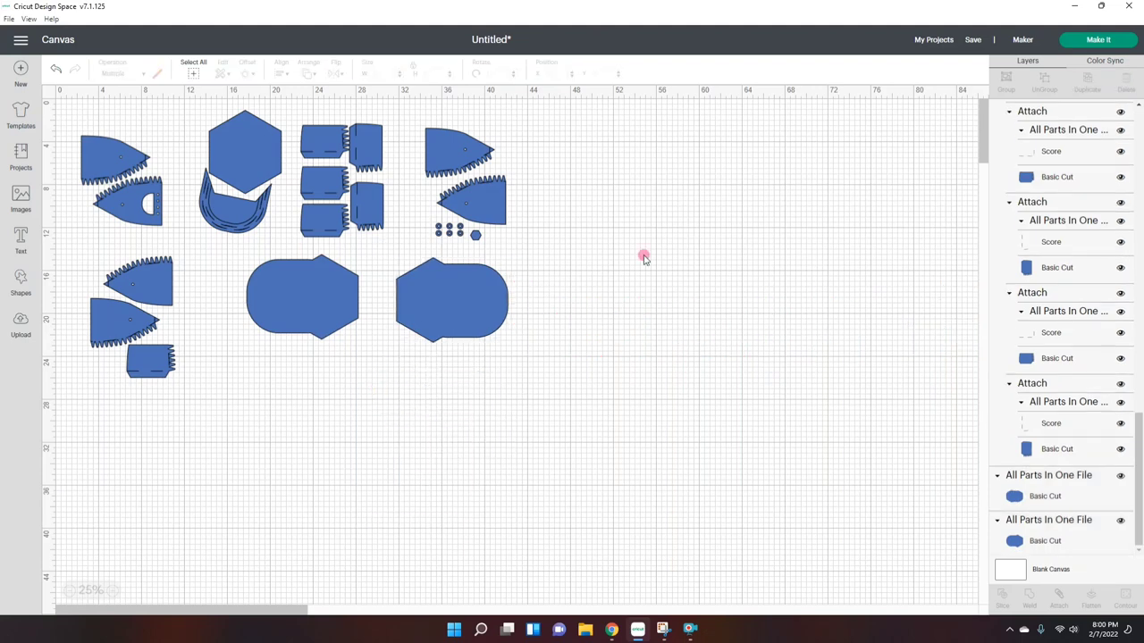
left_click(1095, 42)
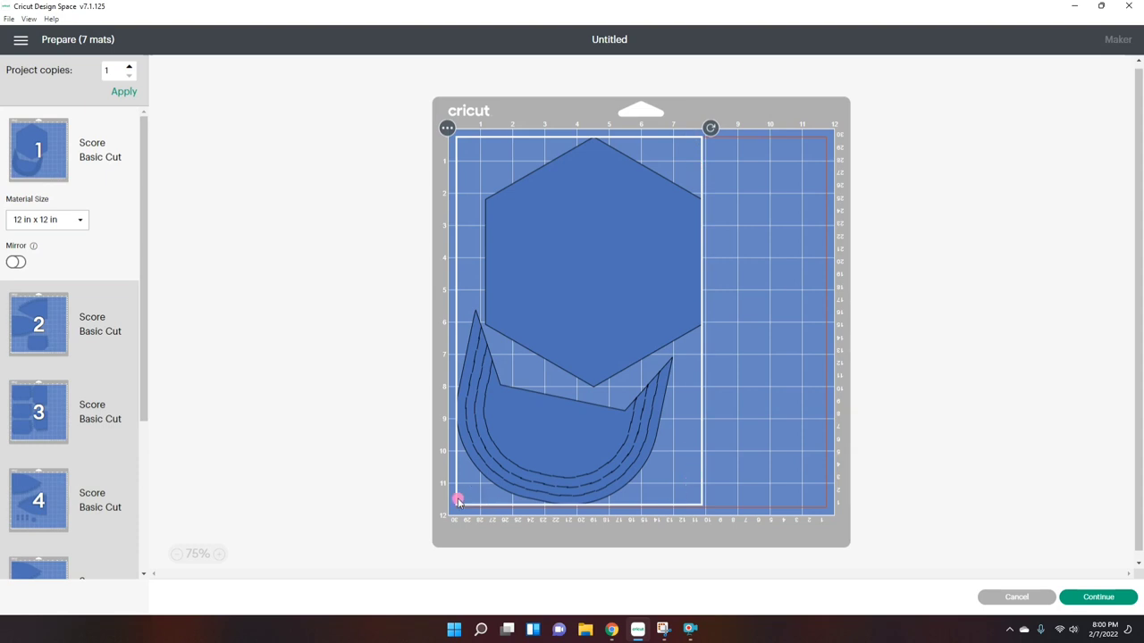
scroll(77, 295, "down", 3)
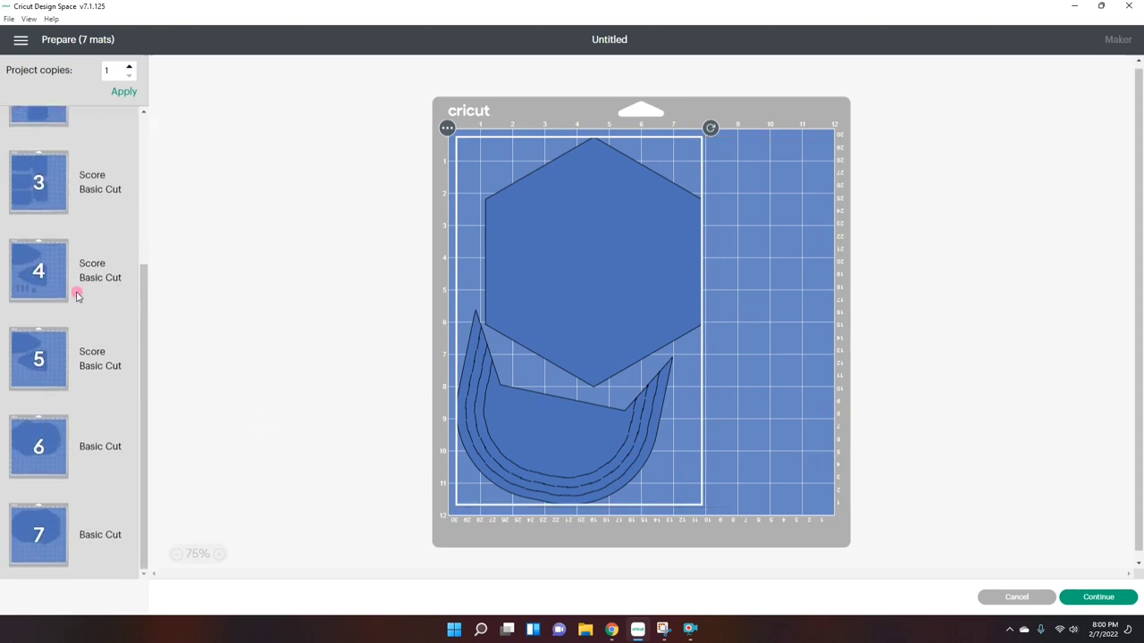
left_click(26, 447)
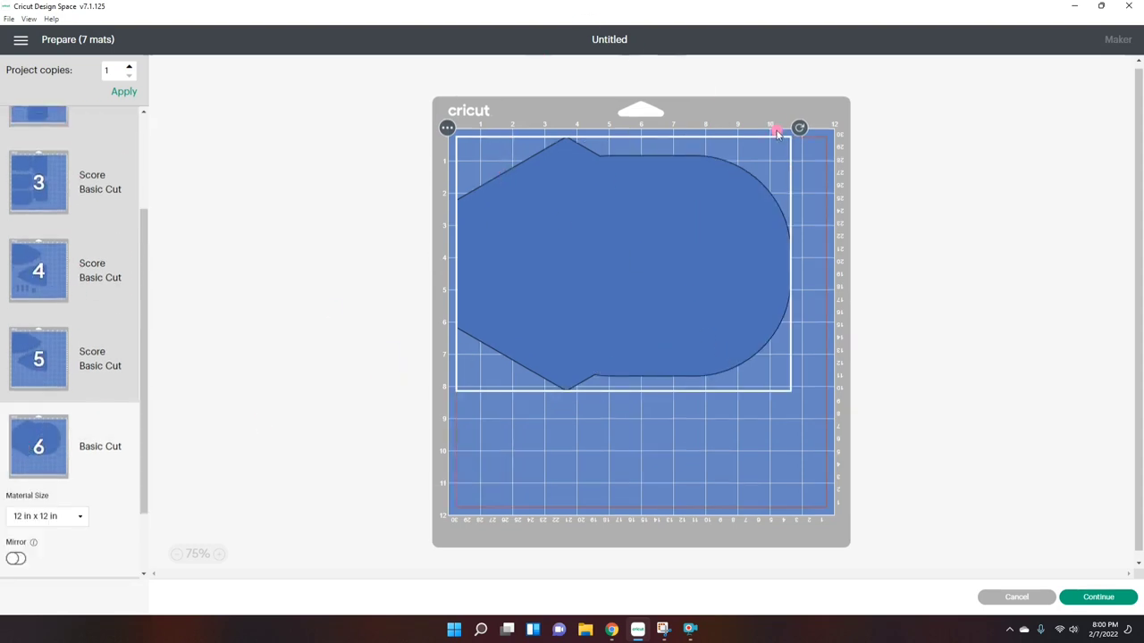
scroll(94, 483, "up", 5)
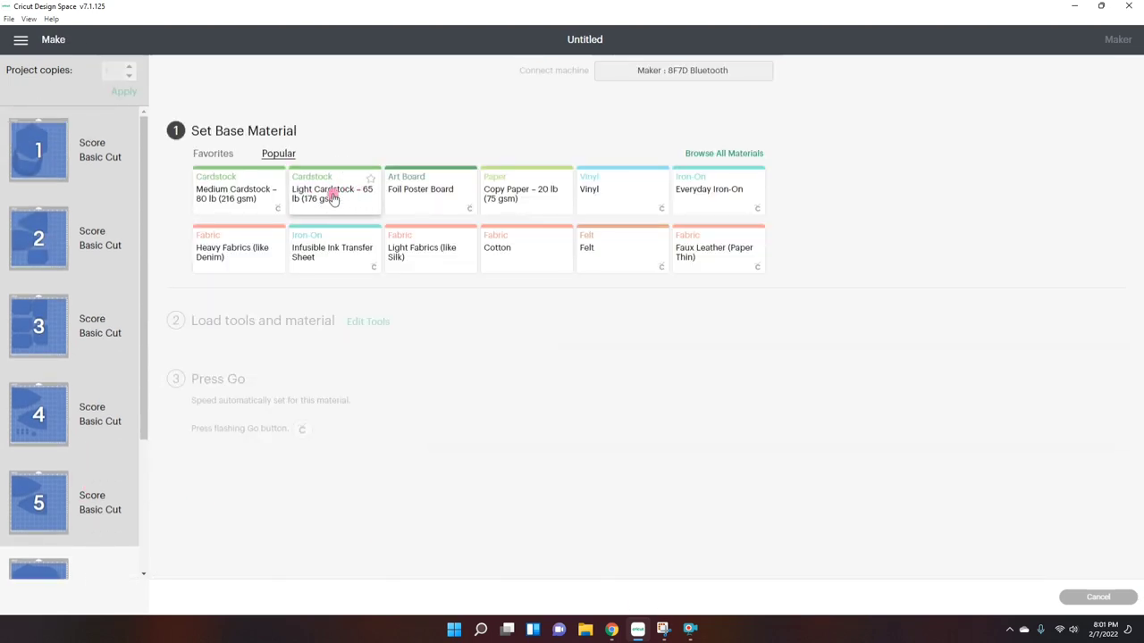
Choose Light Cardstock – 65 lb and swap the scoring tool to the Scoring Stylus
left_click(339, 198)
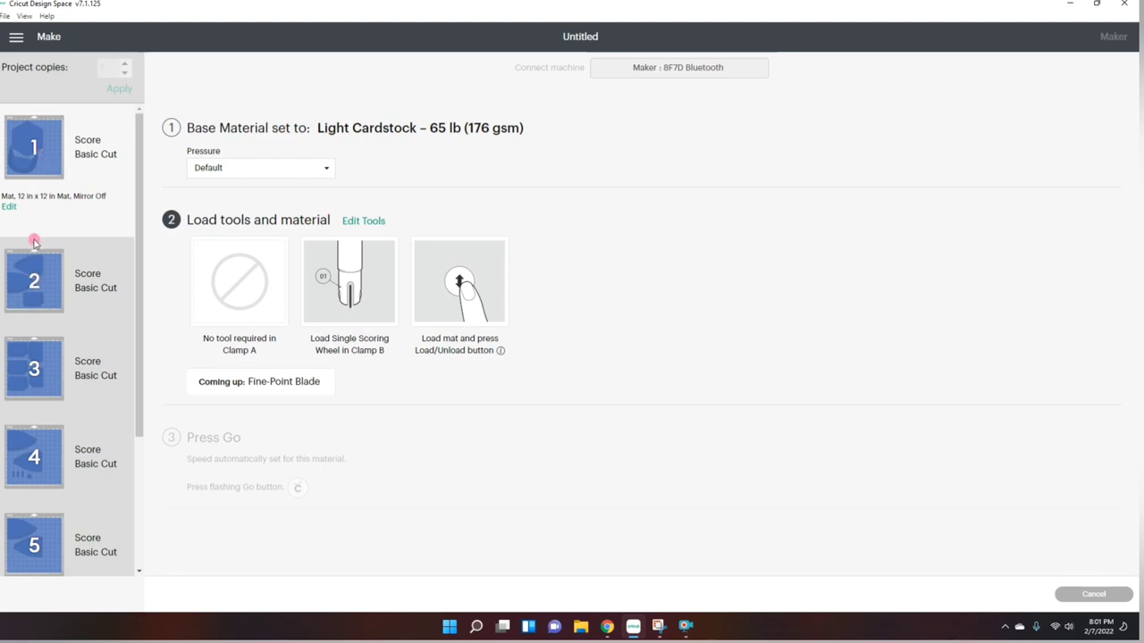
left_click(371, 228)
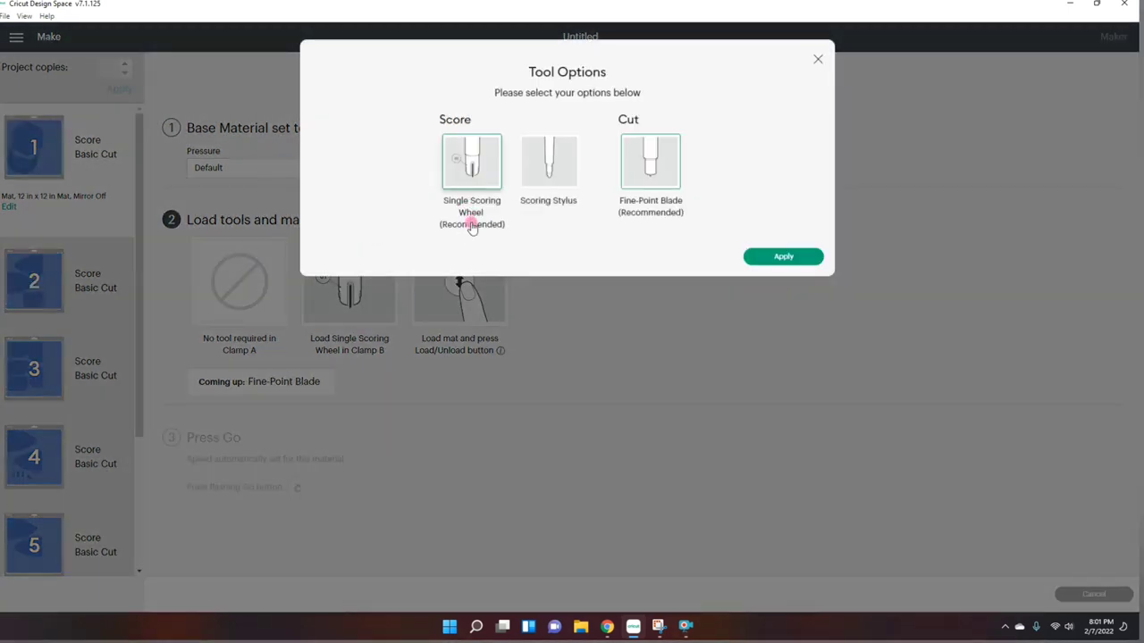
left_click(558, 170)
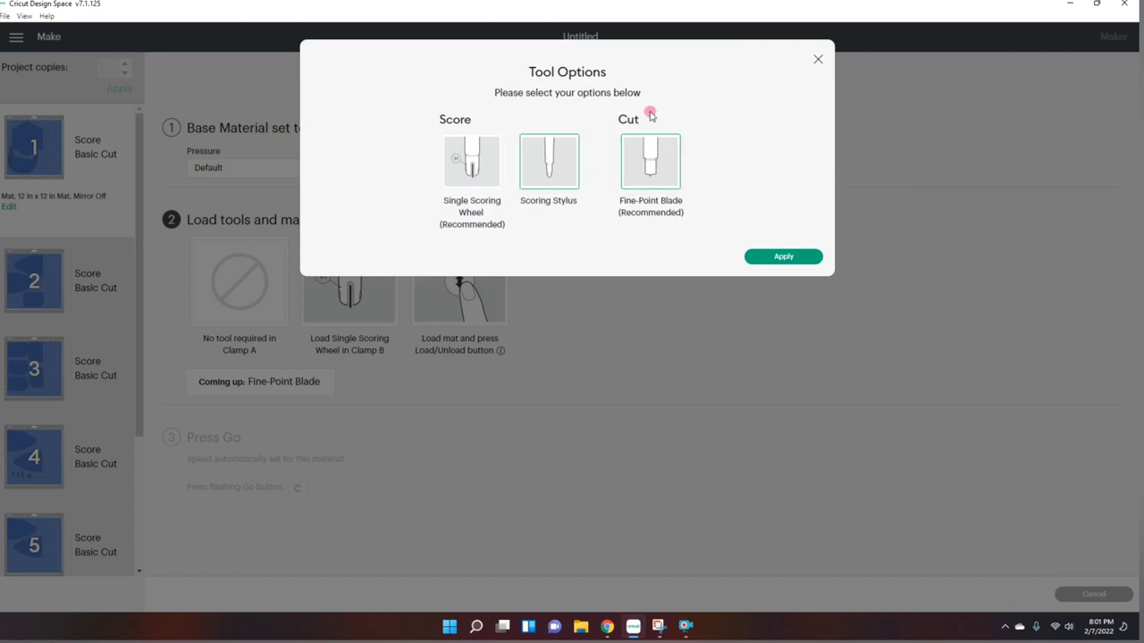
left_click(778, 257)
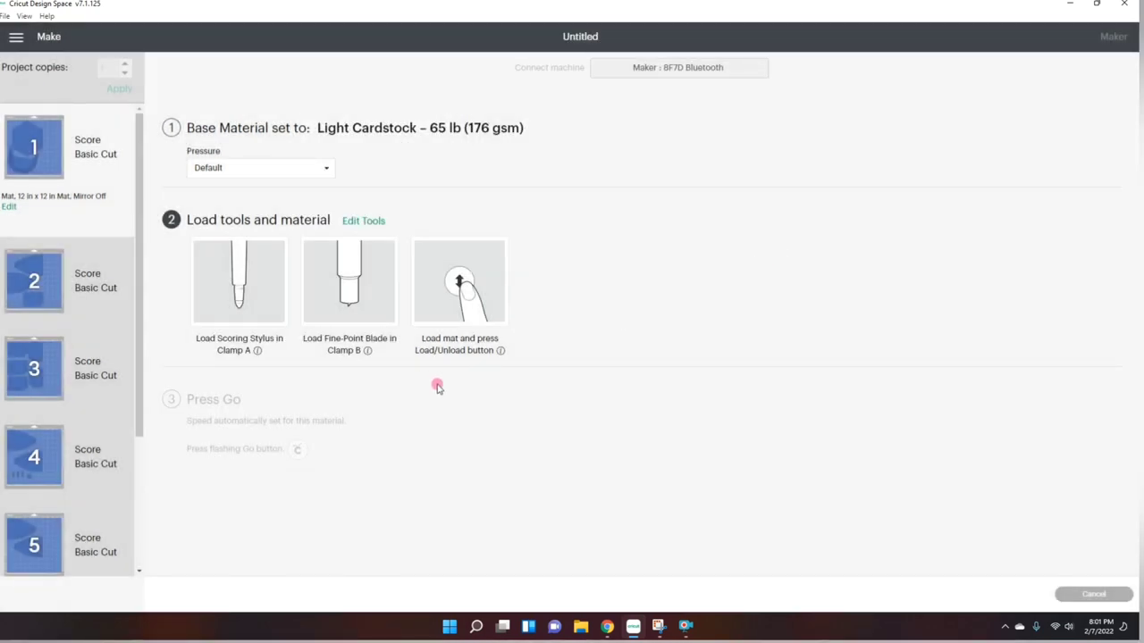